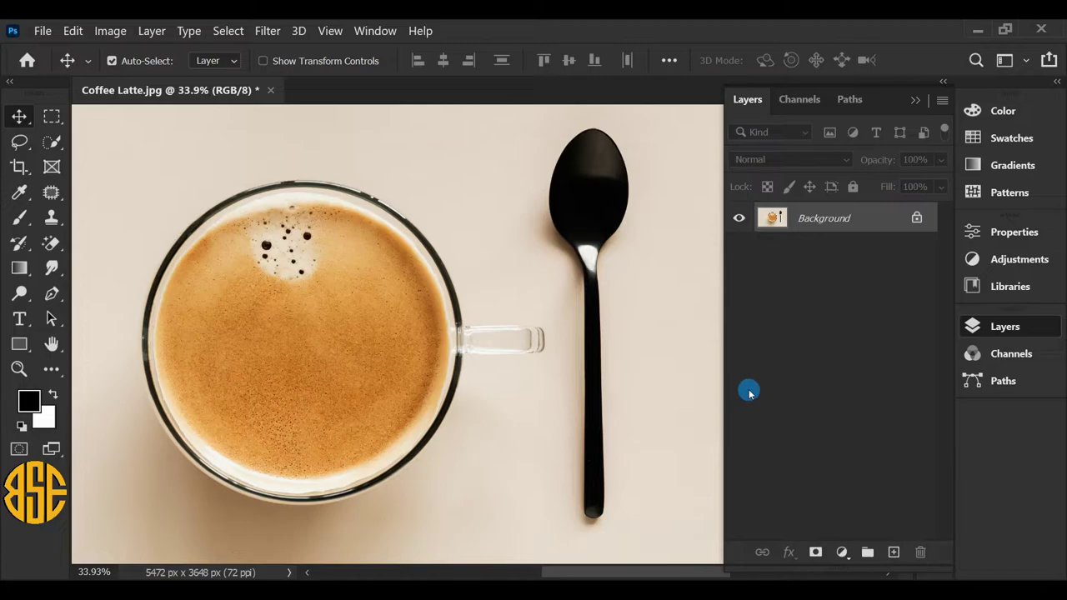
- Open Coffee Latte Texture.jpg as a second document beside Coffee Latte.jpg
left_click(43, 32)
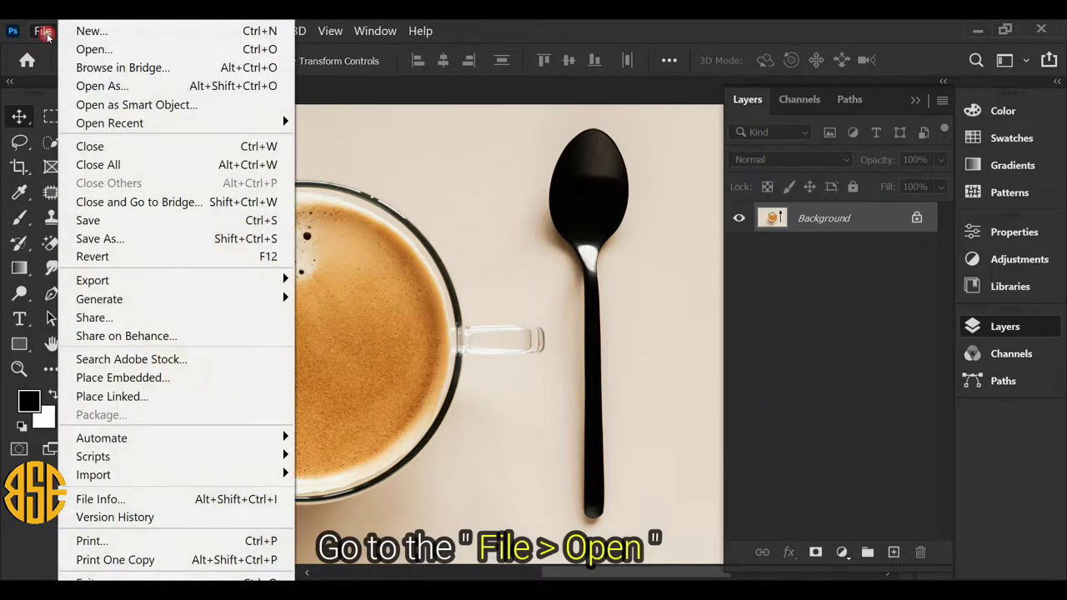
left_click(182, 47)
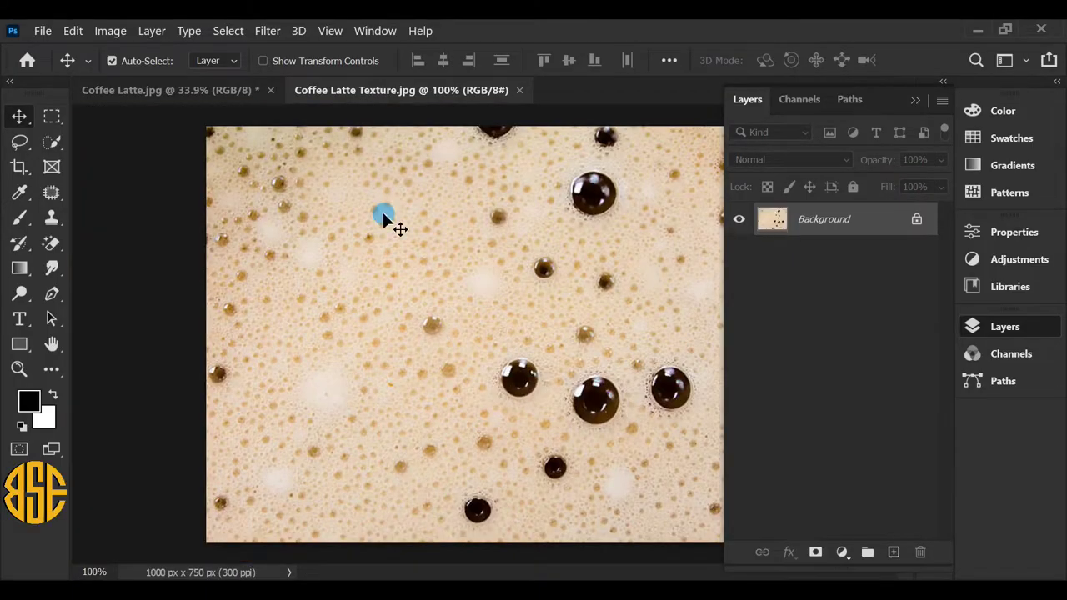
- Define the foam texture image as a pattern named 'New Pattern'
left_click(72, 30)
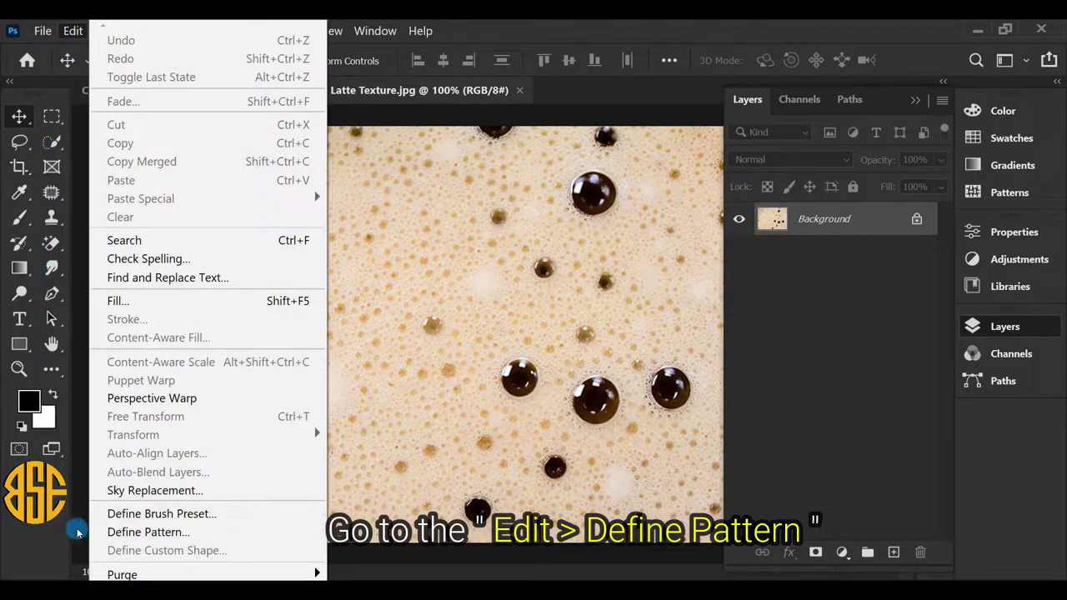
left_click(178, 532)
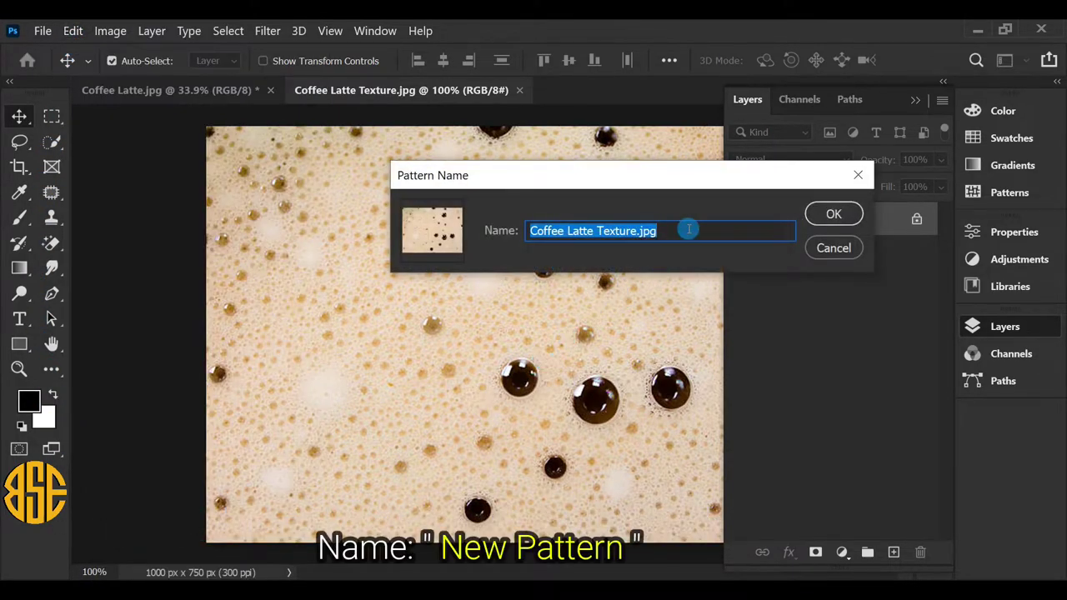
type("New Pattern")
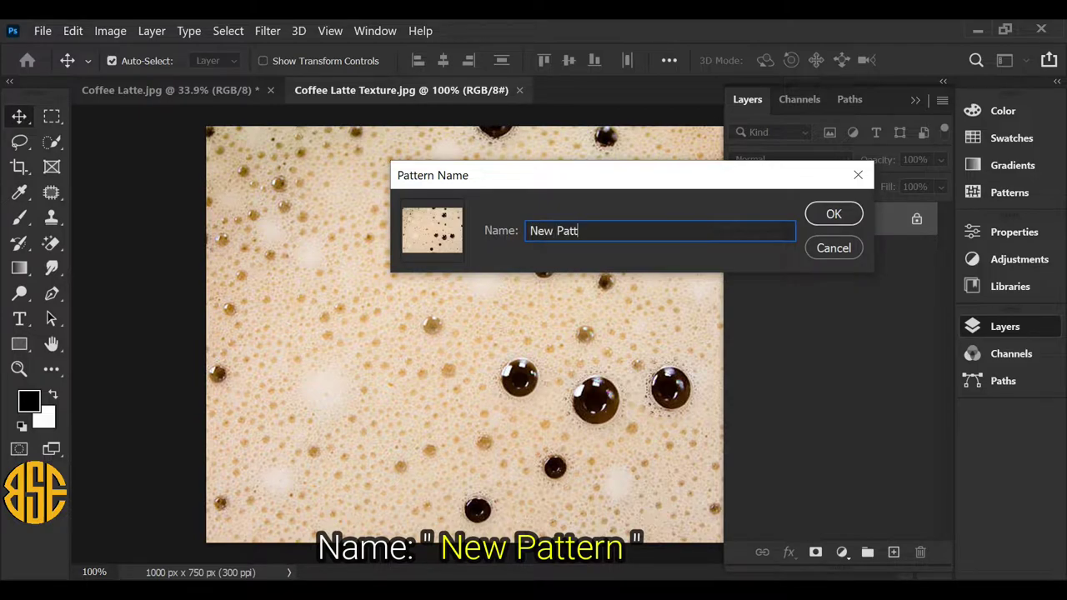
left_click(833, 215)
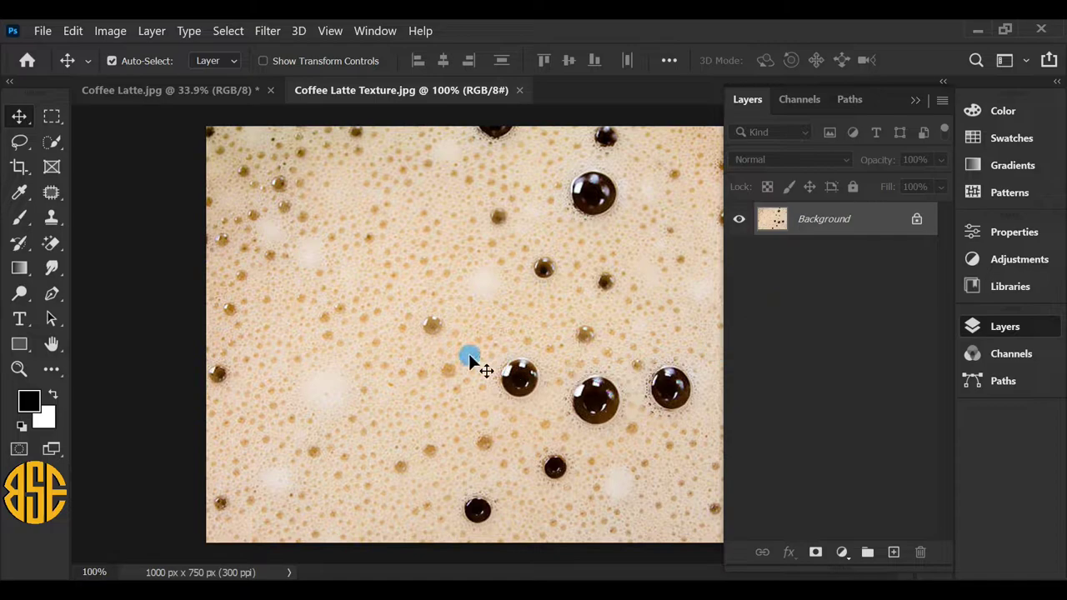
- Return to Coffee Latte.jpg and place the Coffee Logo file as an embedded layer
left_click(218, 97)
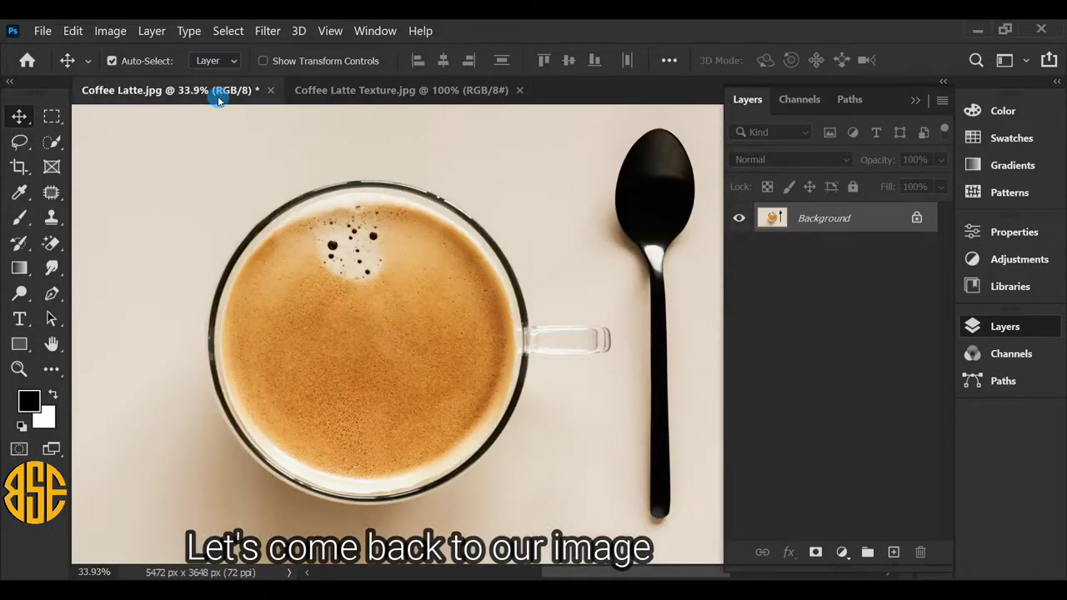
left_click(40, 31)
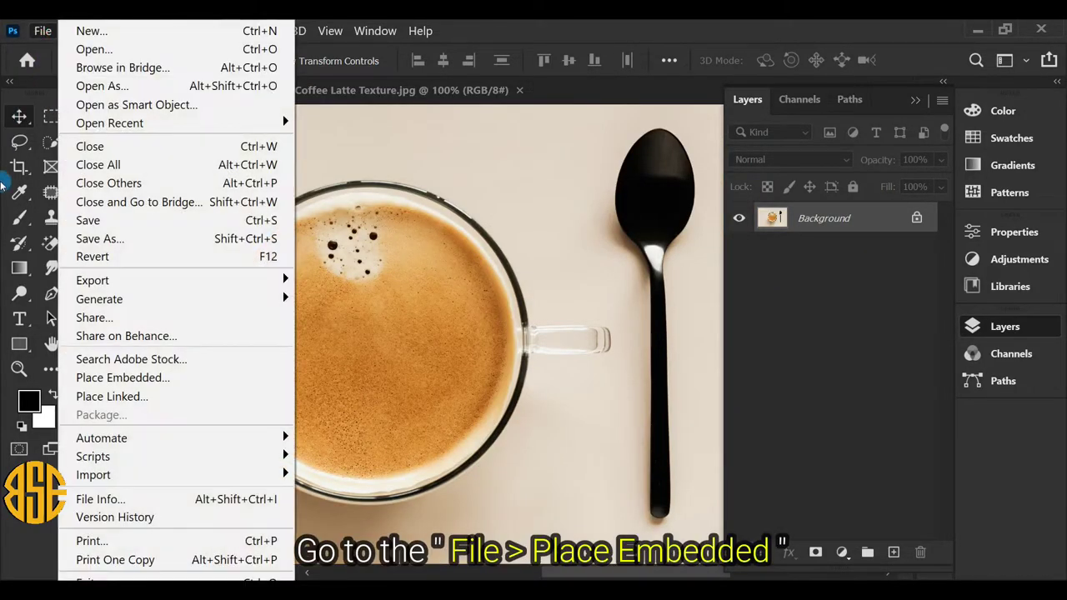
left_click(245, 381)
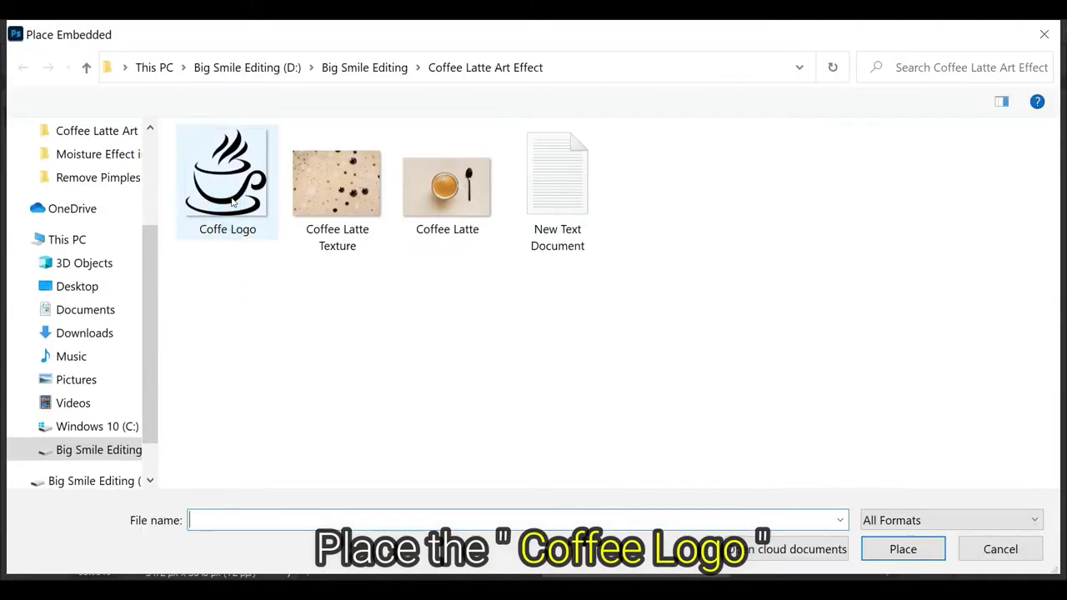
double_click(233, 202)
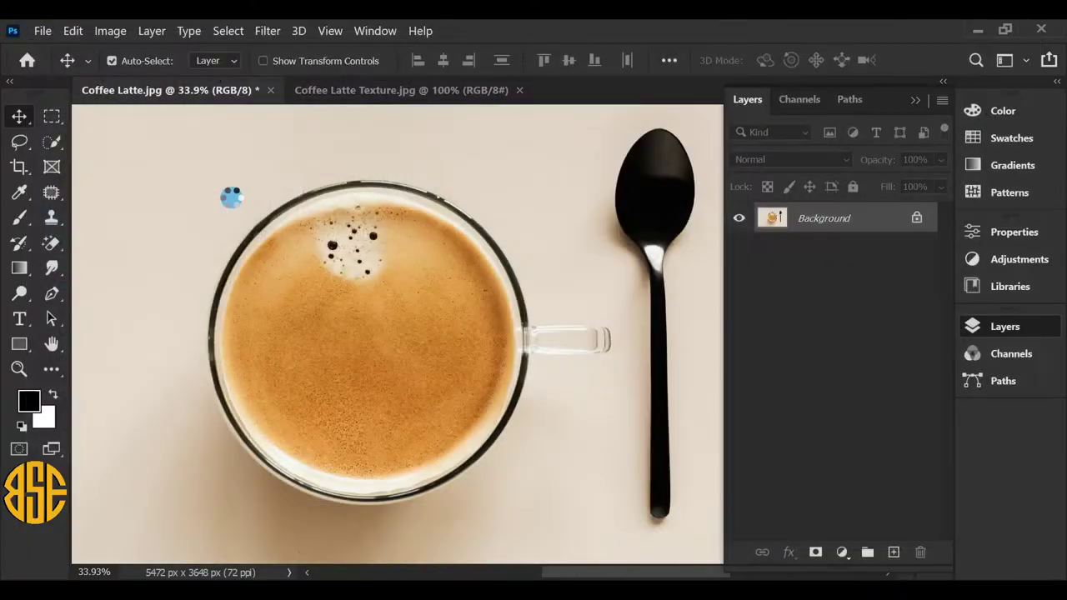
- Scale the placed coffee logo to about 77% and centre it inside the cup
key("Return")
key("ctrl+t")
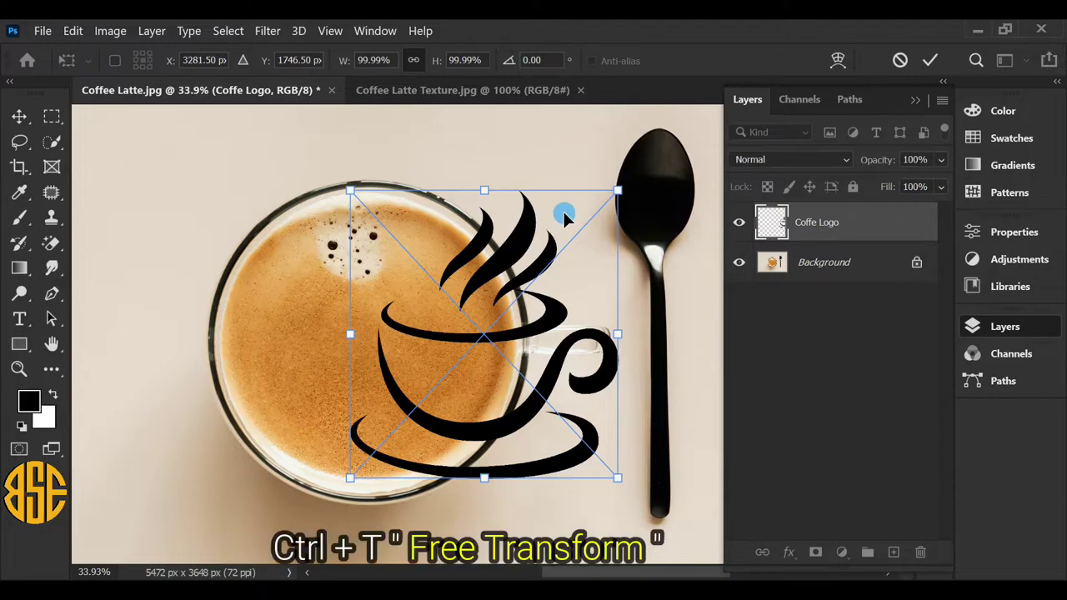
mouse_move(506, 221)
left_mouse_down()
mouse_move(413, 218)
mouse_move(439, 214)
mouse_move(449, 234)
left_mouse_up()
mouse_move(435, 357)
left_mouse_down()
mouse_move(469, 341)
mouse_move(425, 334)
left_mouse_up()
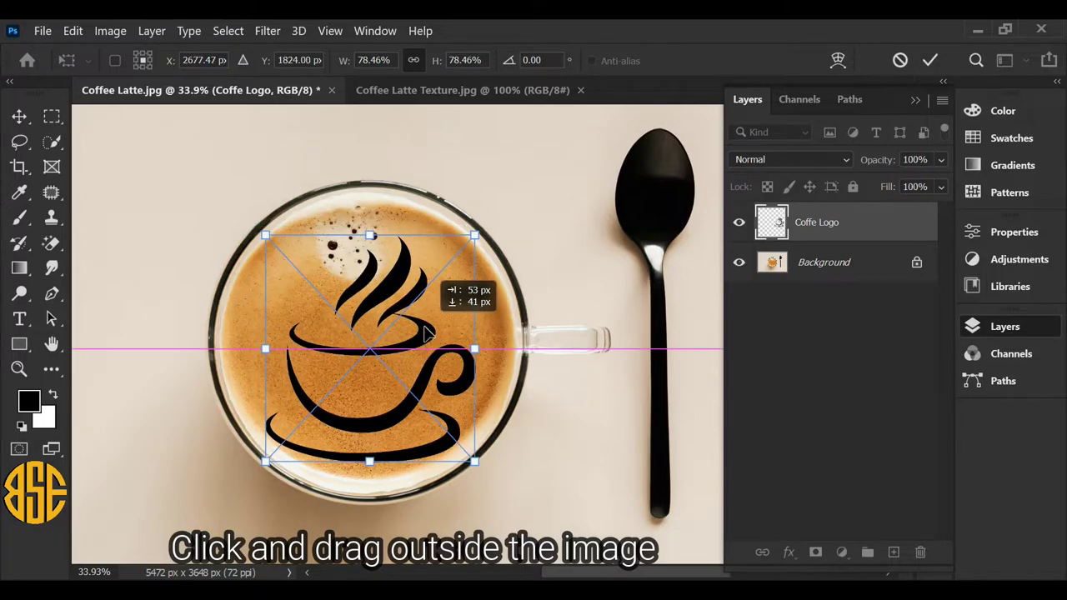
left_click_drag(369, 461, 369, 458)
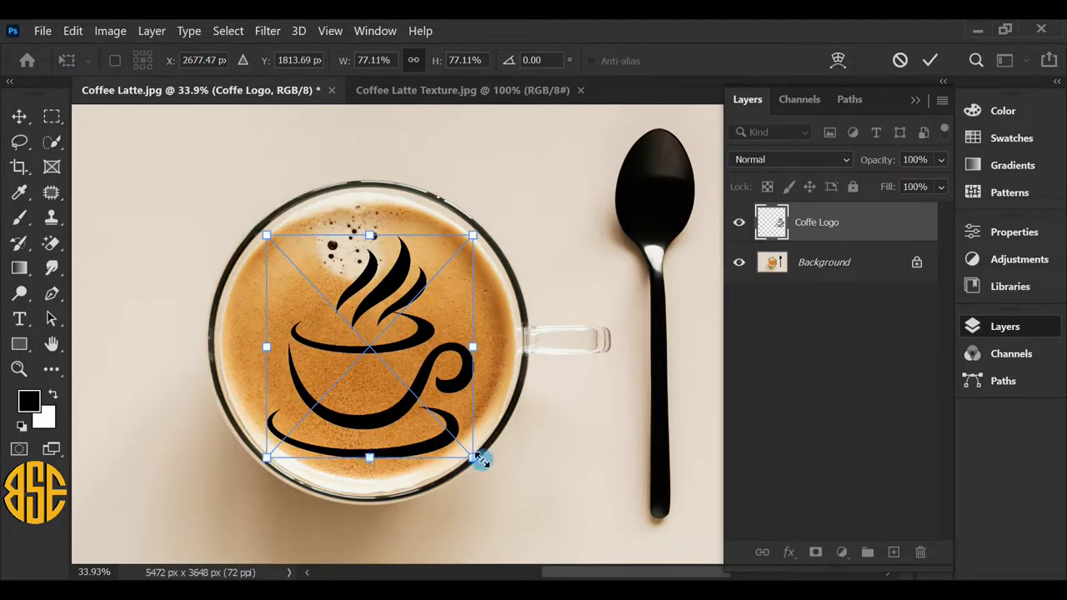
left_click(930, 60)
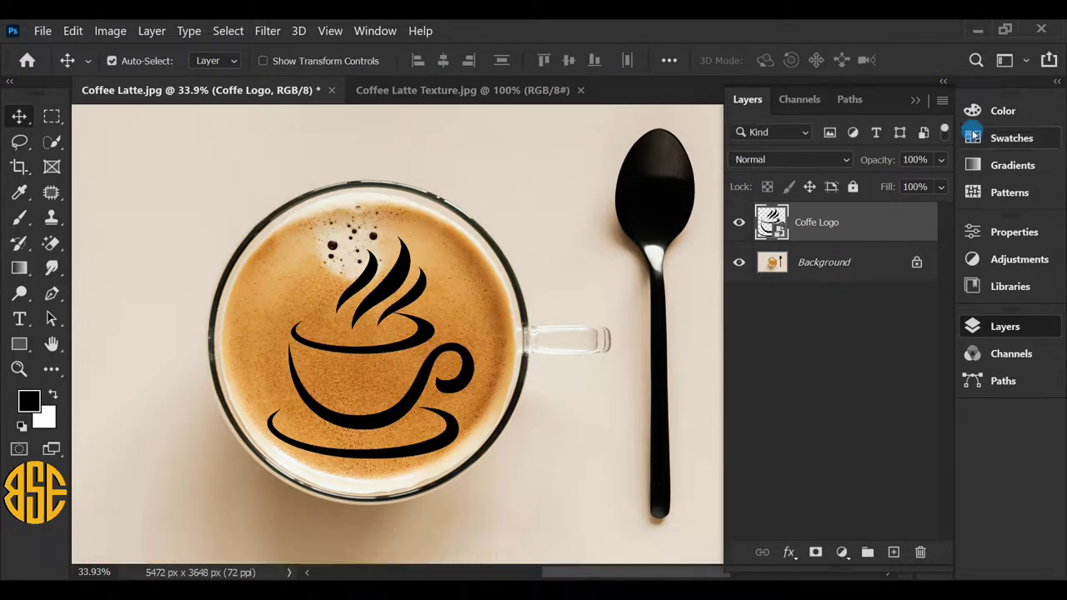
- Lower the Coffe Logo layer's fill to 0% so it becomes invisible
left_click(941, 187)
left_click_drag(938, 208, 847, 209)
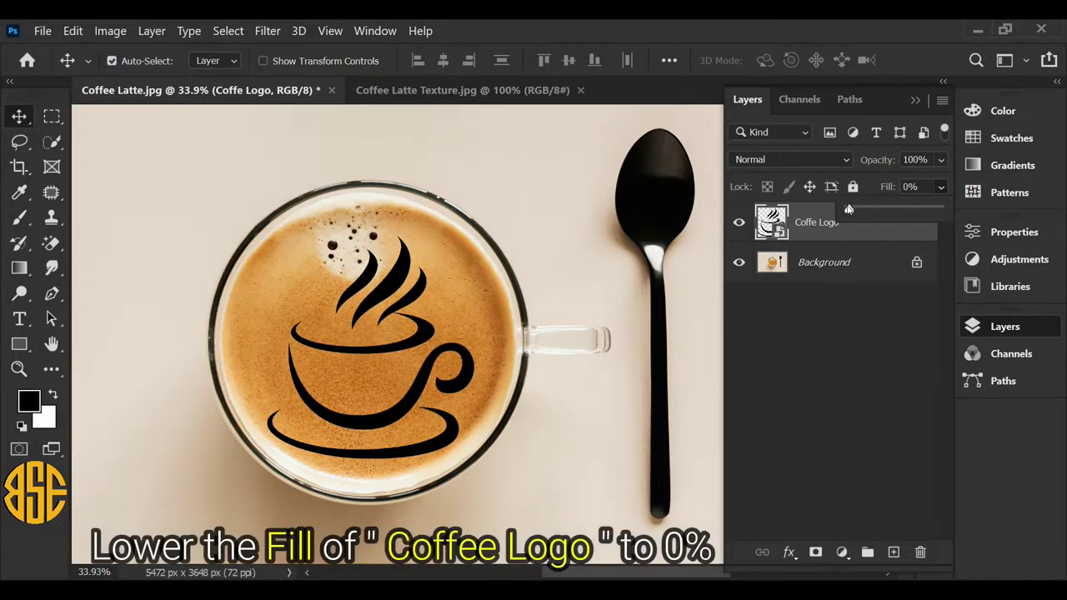
left_click(866, 237)
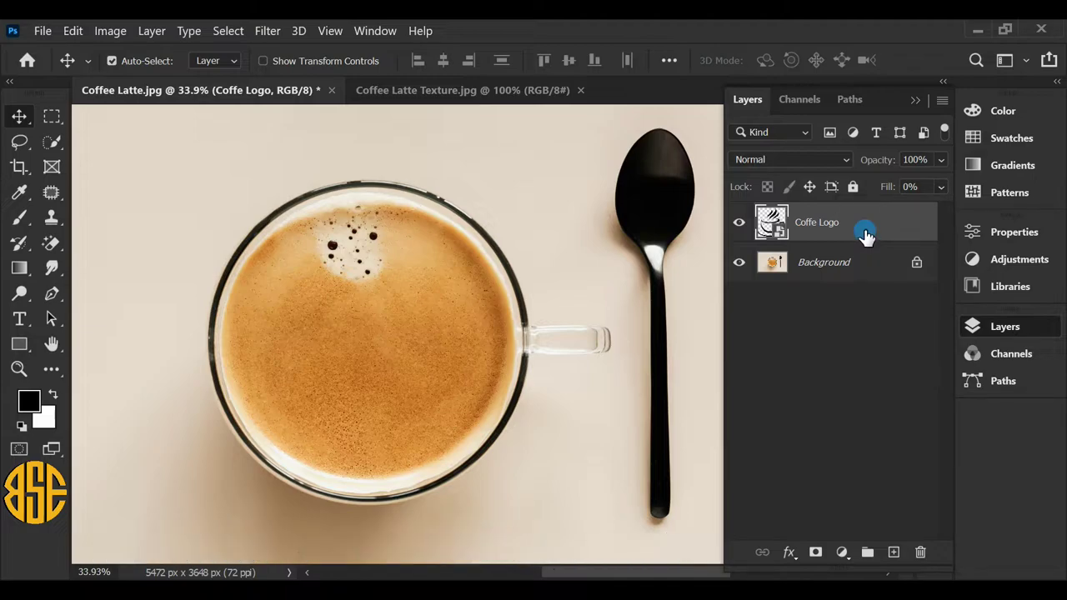
- Add a New Pattern Pattern Overlay at Normal blend, 100% opacity and 100% scale
left_click(788, 552)
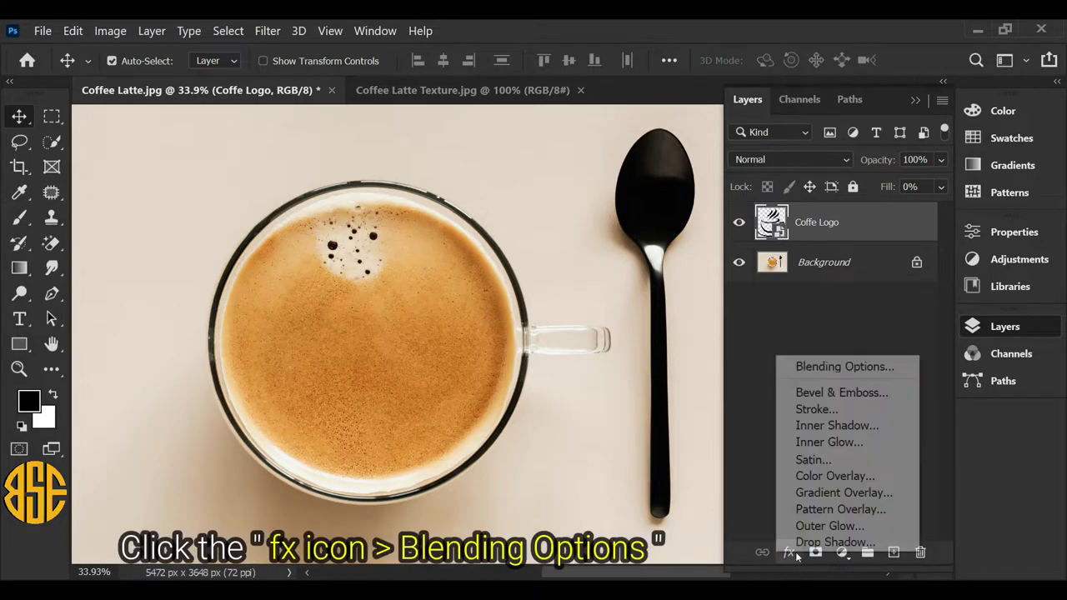
left_click(812, 367)
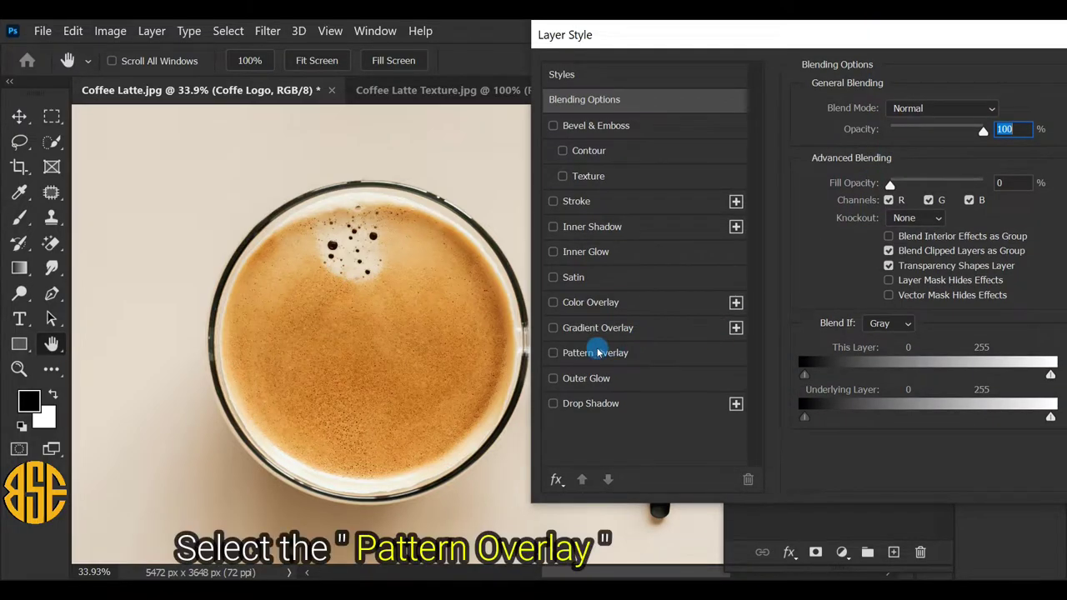
left_click(572, 355)
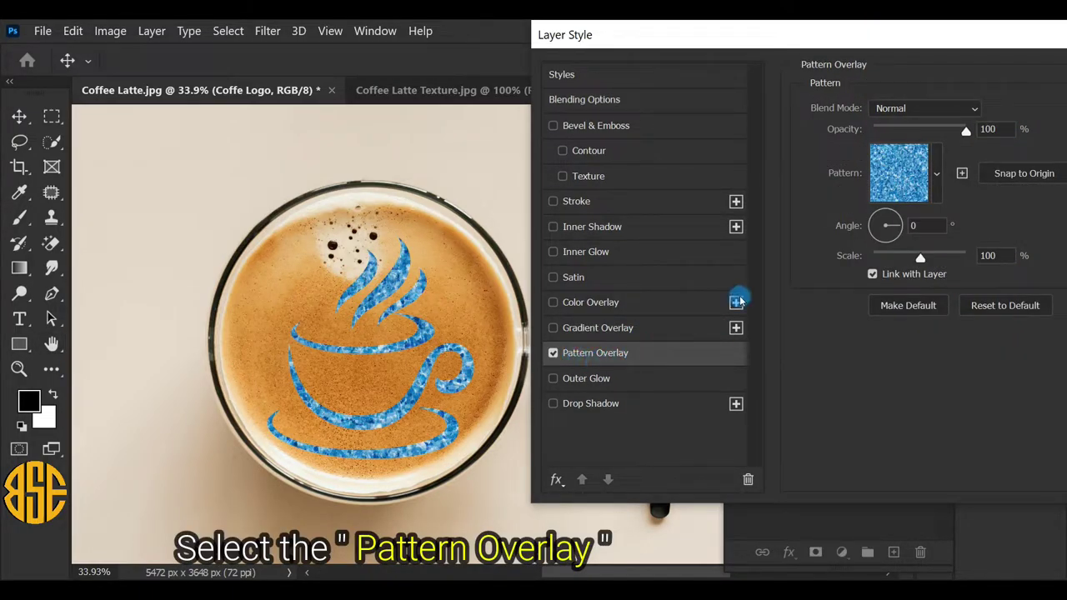
left_click(936, 172)
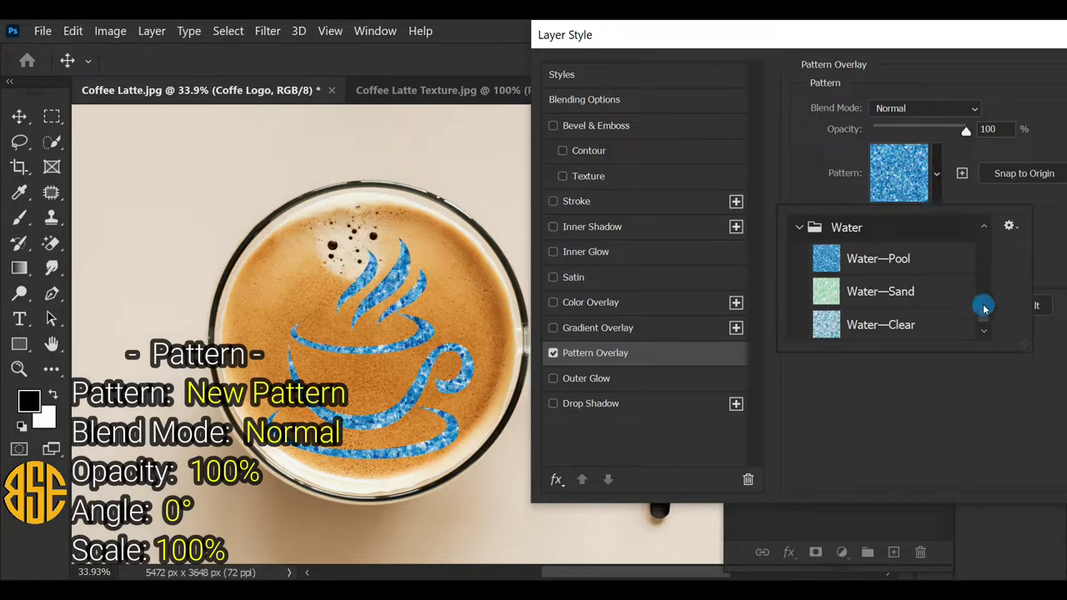
left_click_drag(978, 305, 980, 318)
left_click(861, 328)
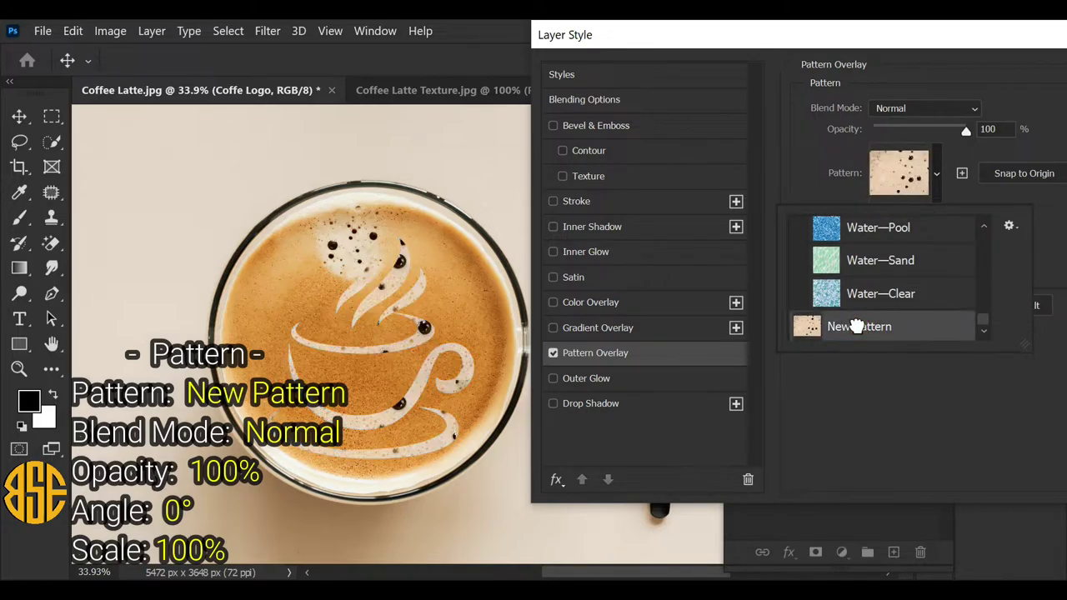
left_click(861, 328)
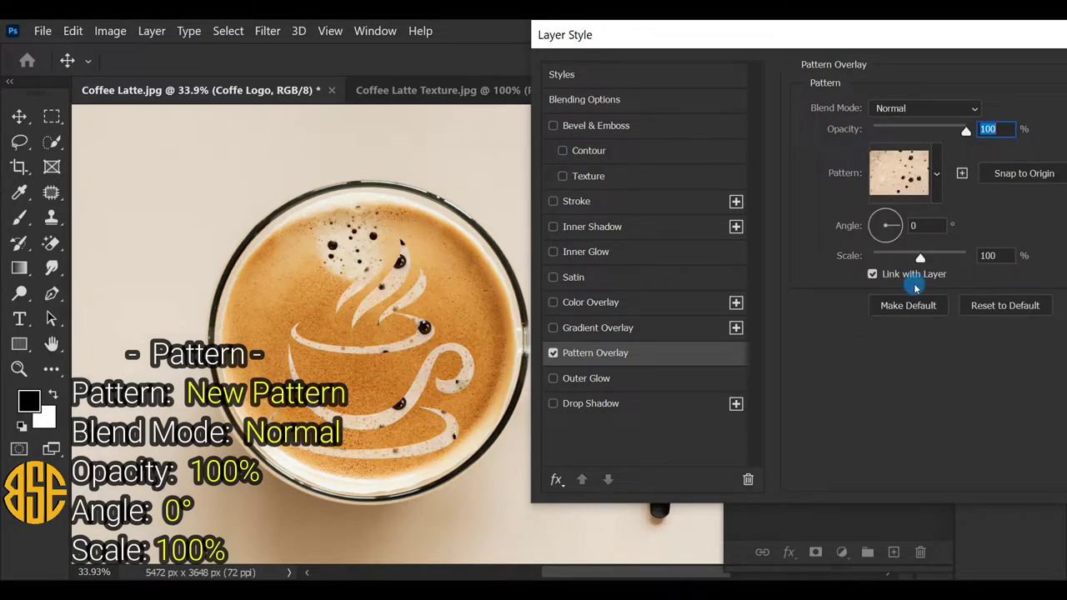
left_click(917, 111)
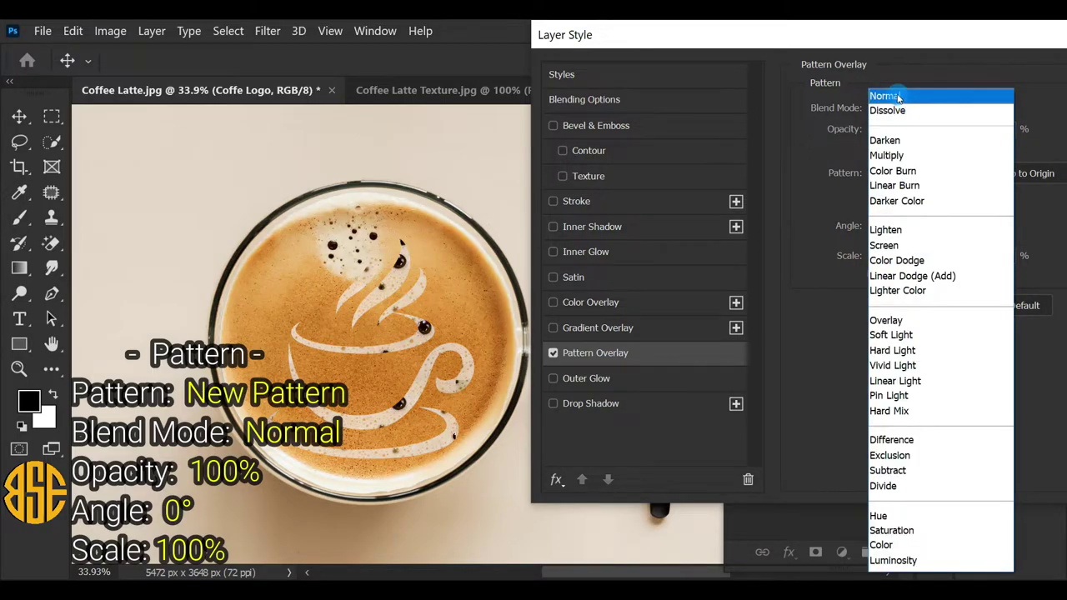
left_click(898, 96)
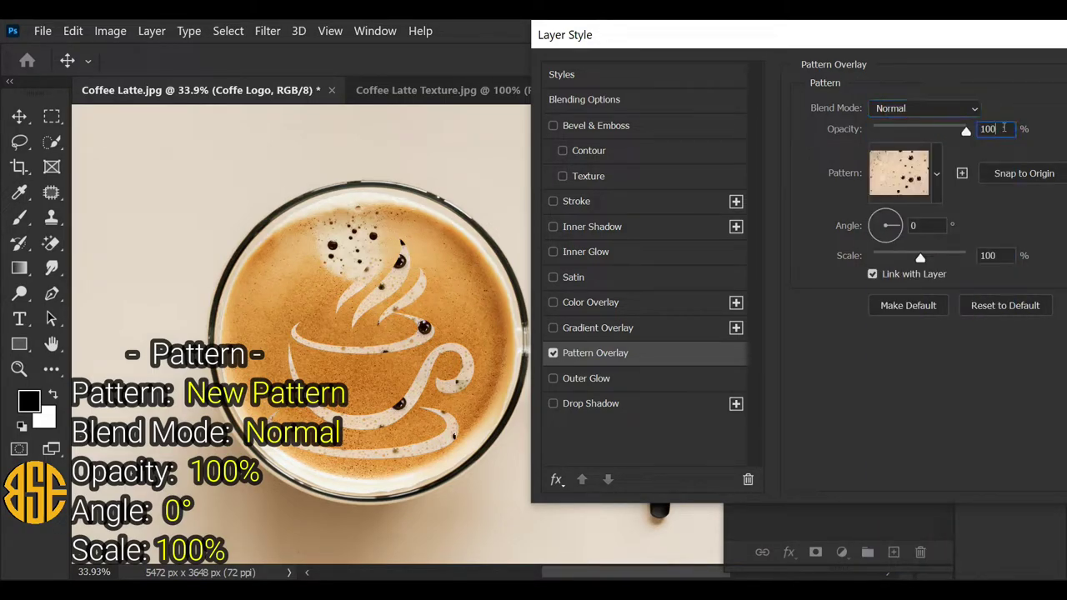
left_click(1010, 254)
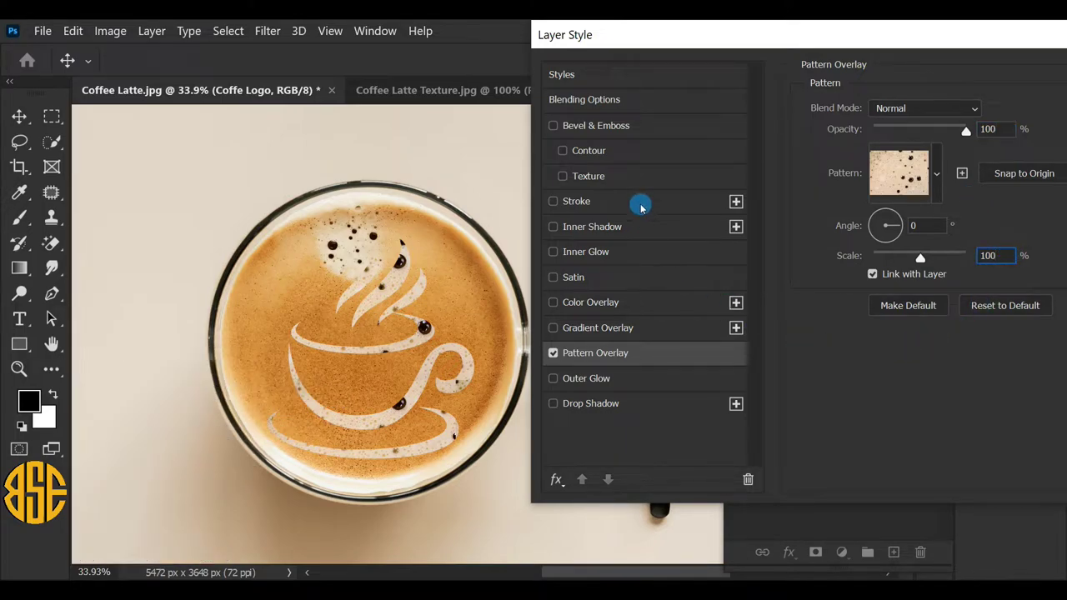
- Add a Smooth Outer Bevel with 1% depth, 21 px size and 82° altitude
left_click(620, 126)
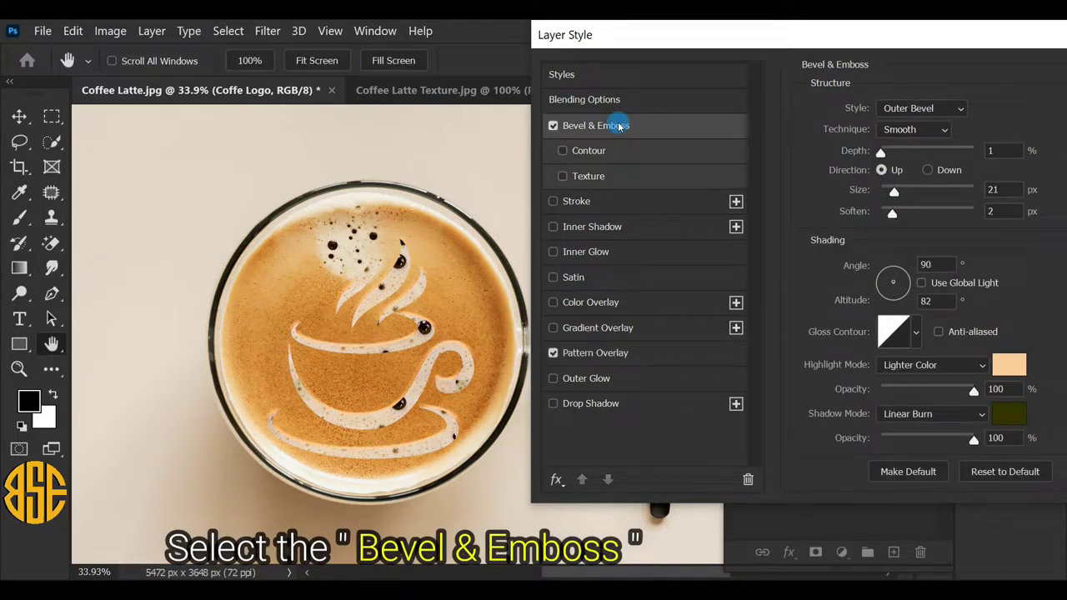
left_click(920, 109)
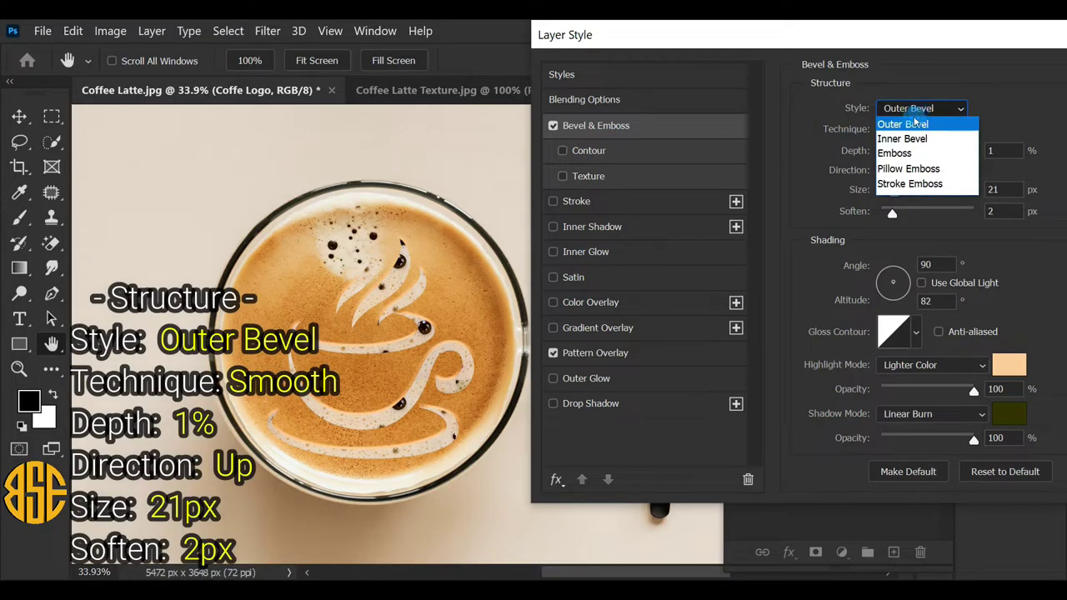
left_click(945, 125)
left_click(925, 130)
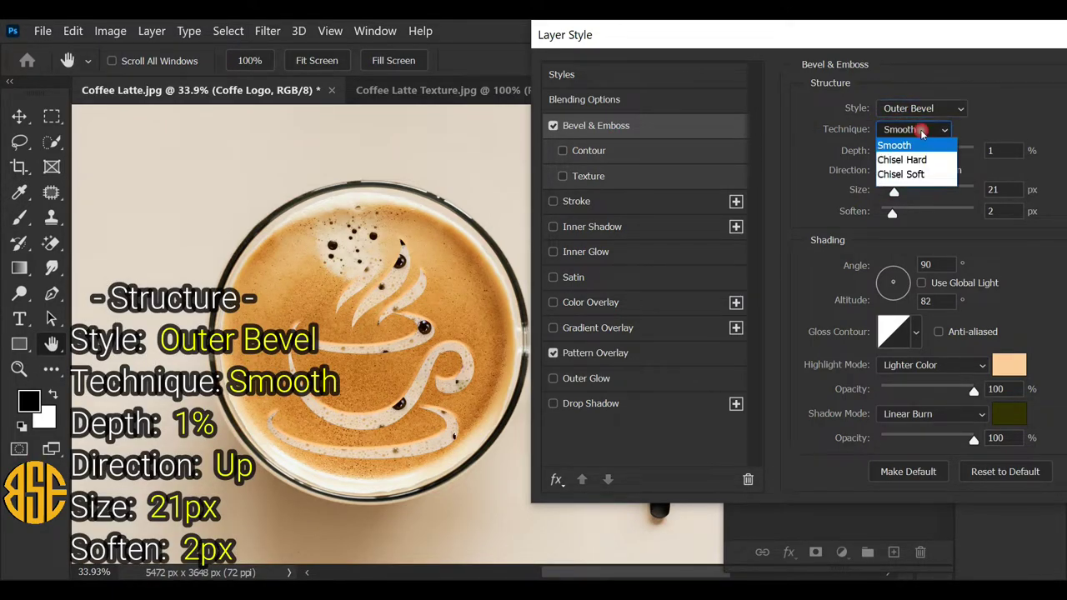
left_click(906, 147)
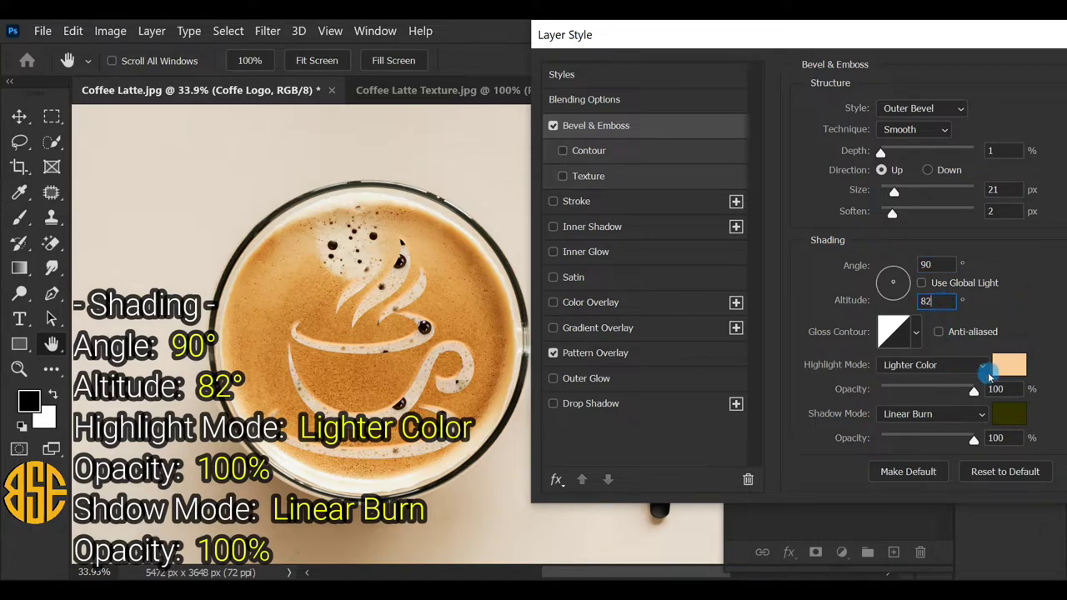
left_click(1007, 367)
- Set the bevel highlight colour to f8ddaa in Lighter Color mode
left_click(900, 446)
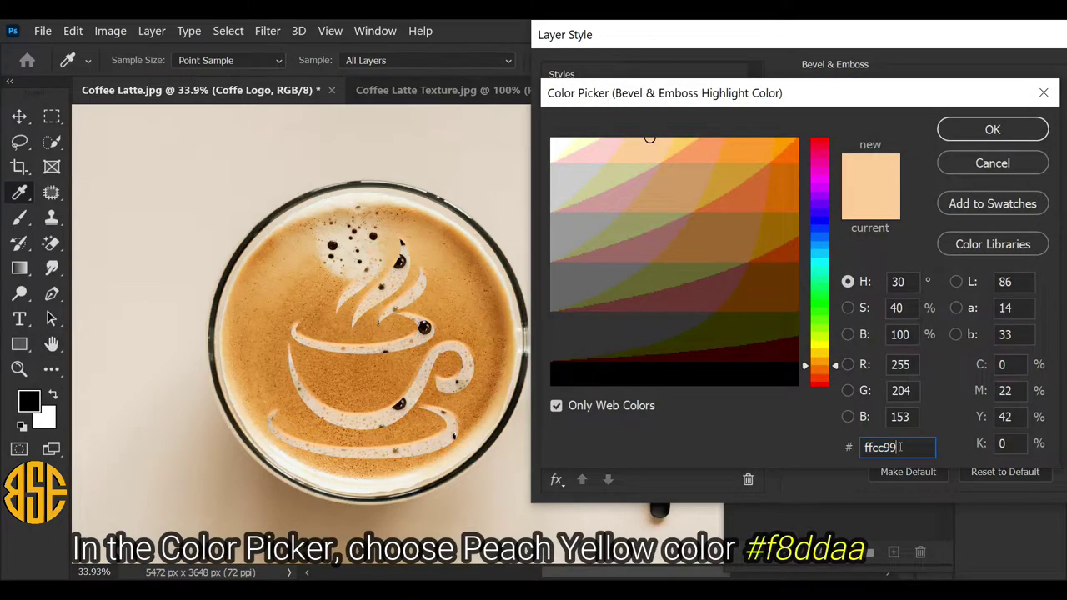
type("f8")
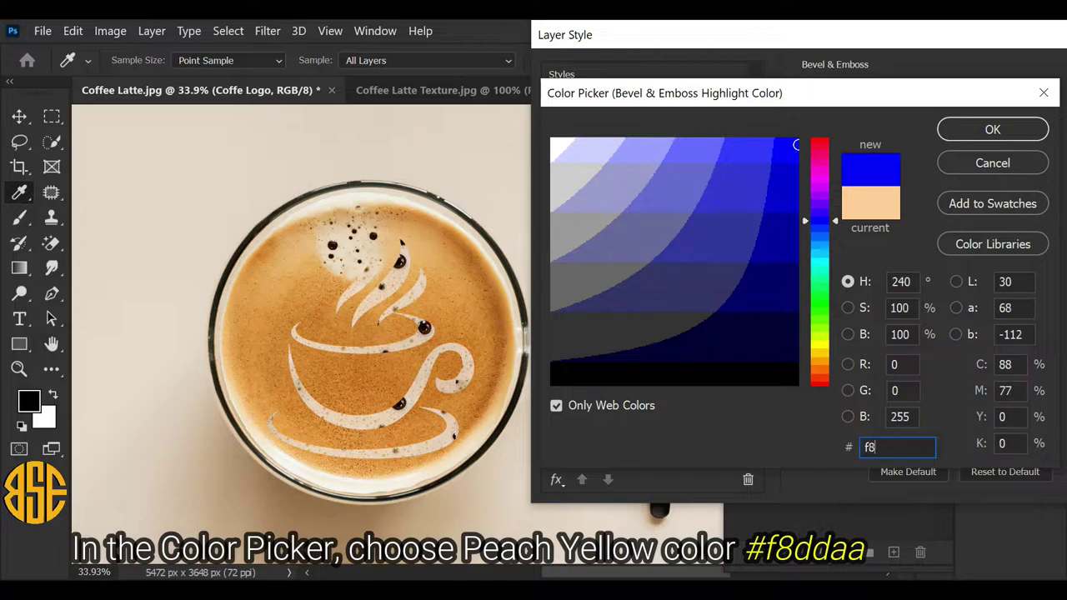
type("ddaa")
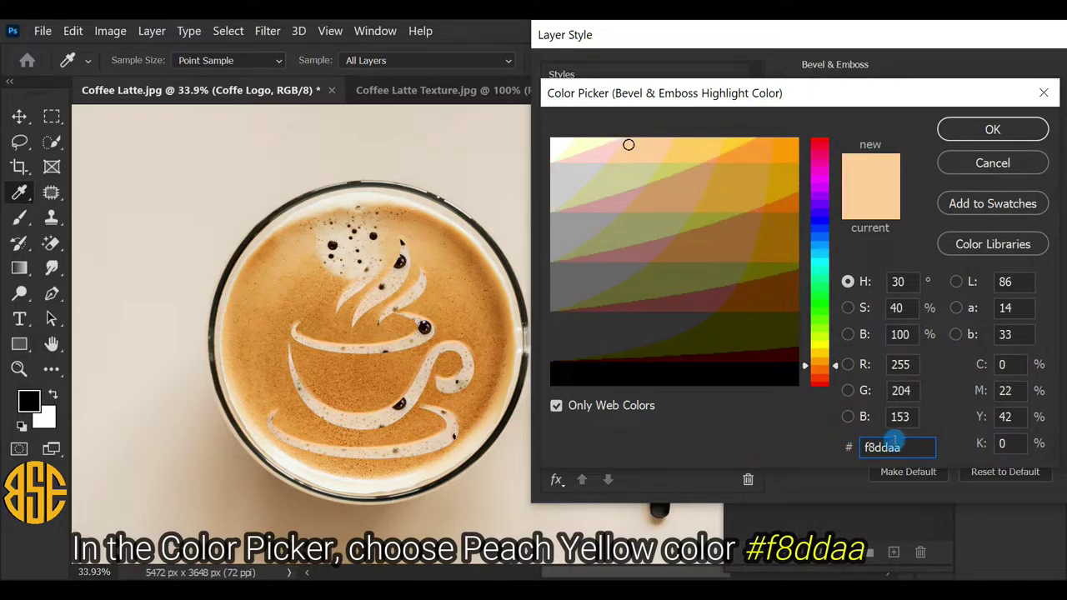
left_click(985, 127)
left_click(966, 365)
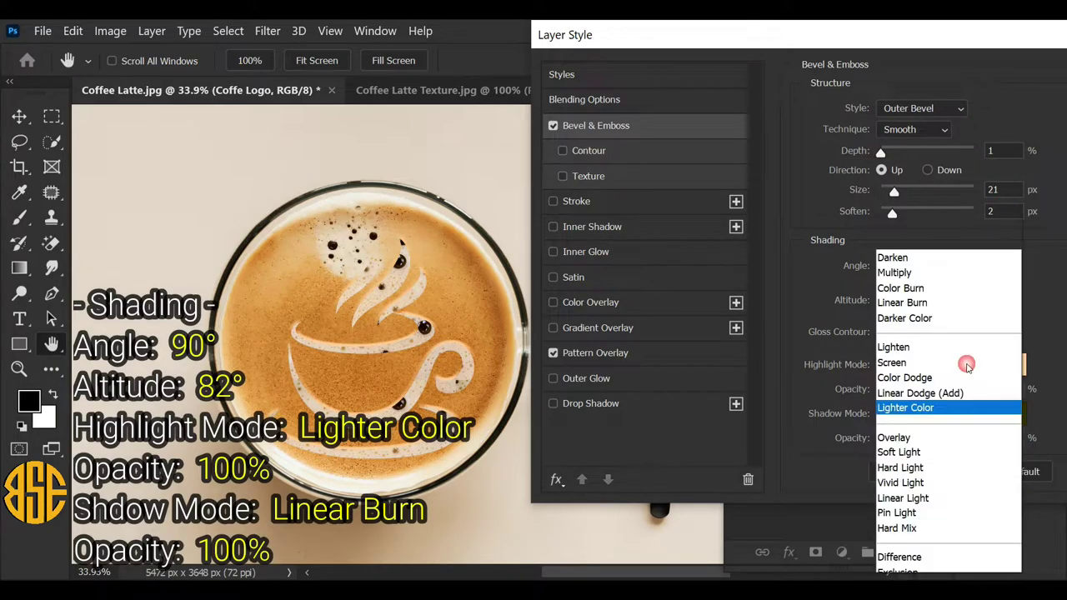
left_click(935, 288)
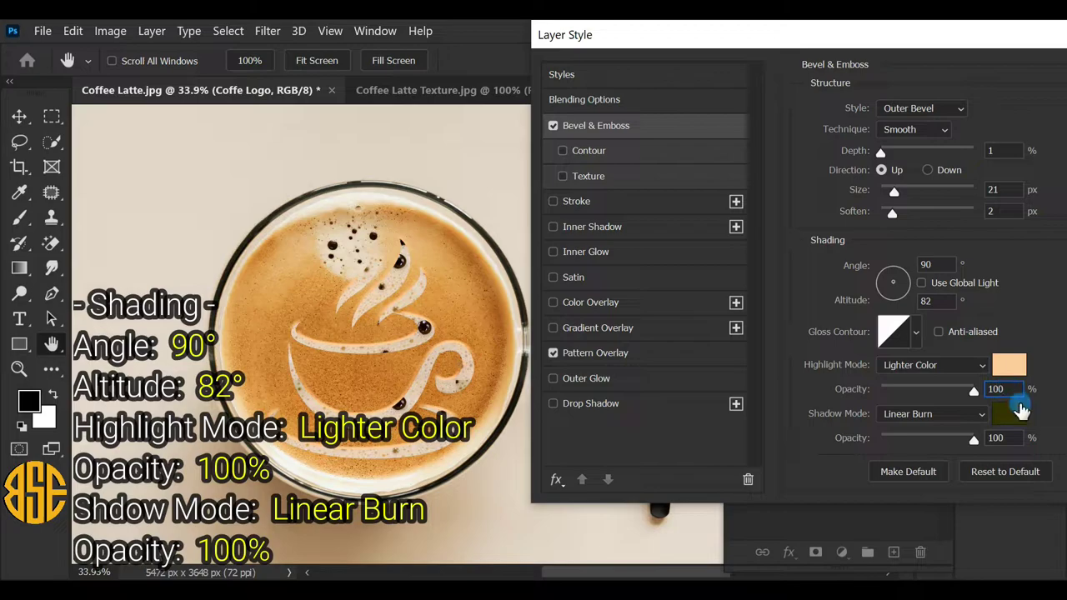
- Set the bevel shadow colour to 462400 in Linear Burn mode
left_click(1019, 412)
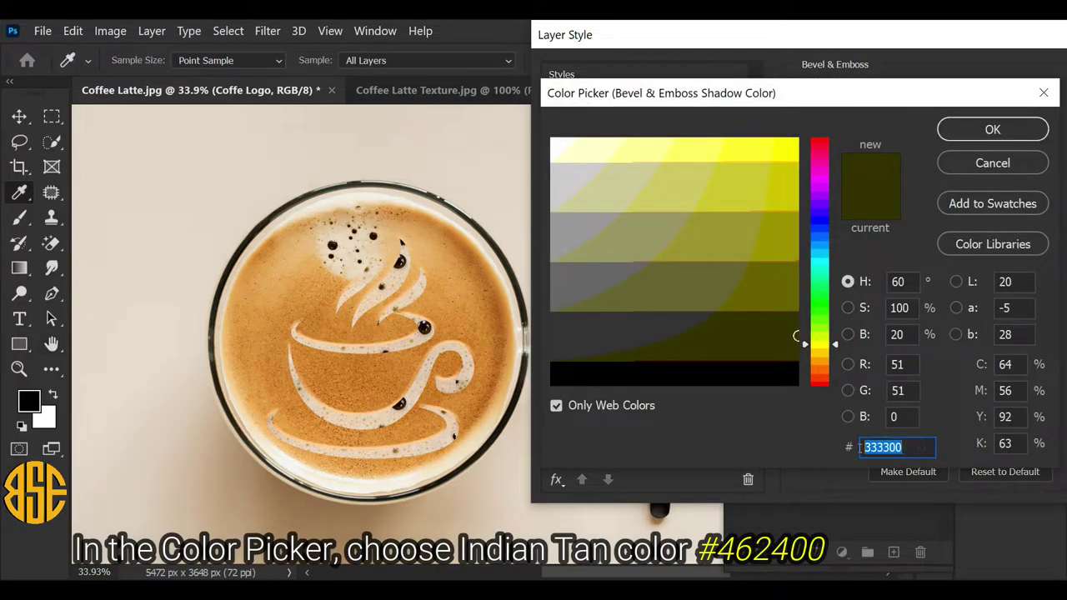
type("462")
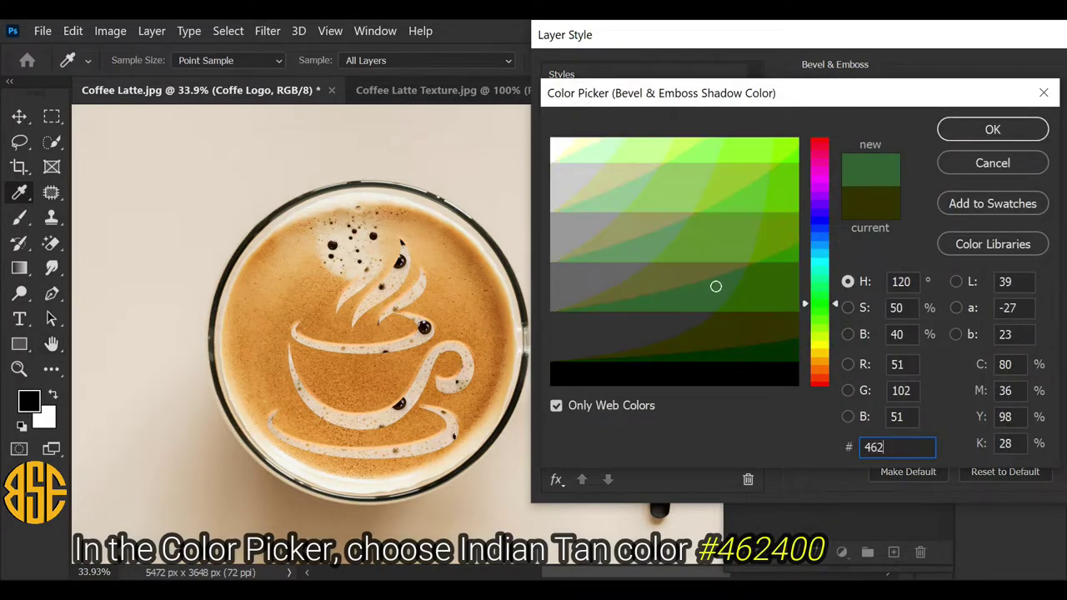
type("400")
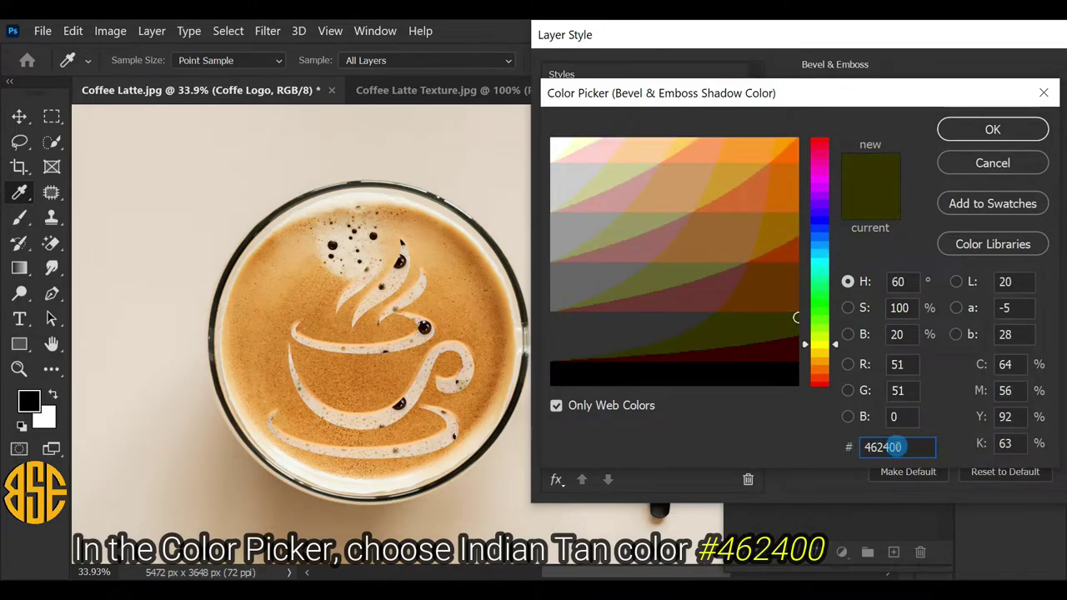
left_click(962, 132)
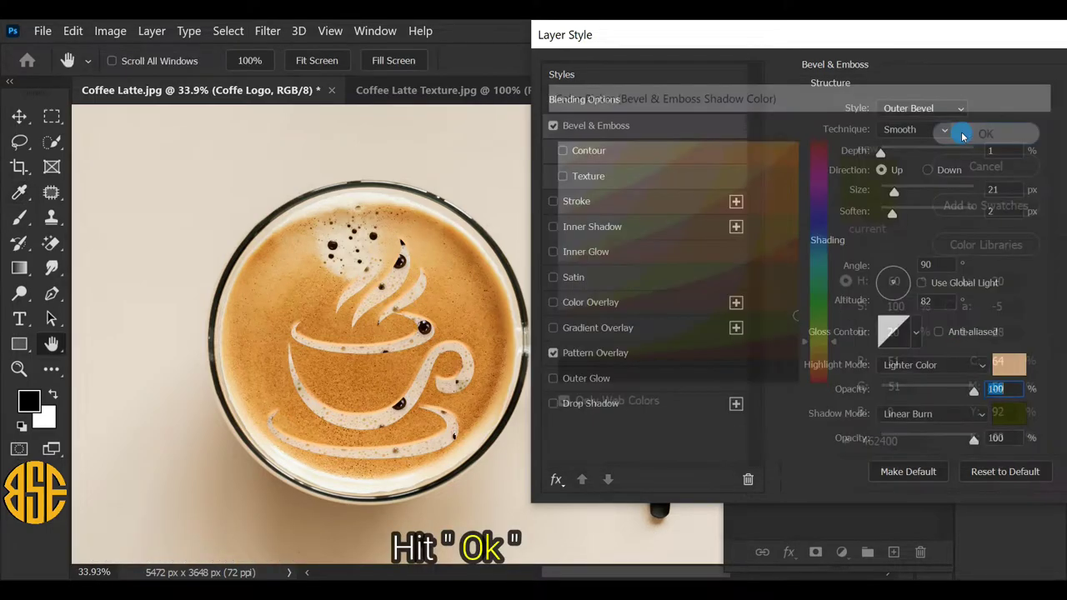
left_click(923, 416)
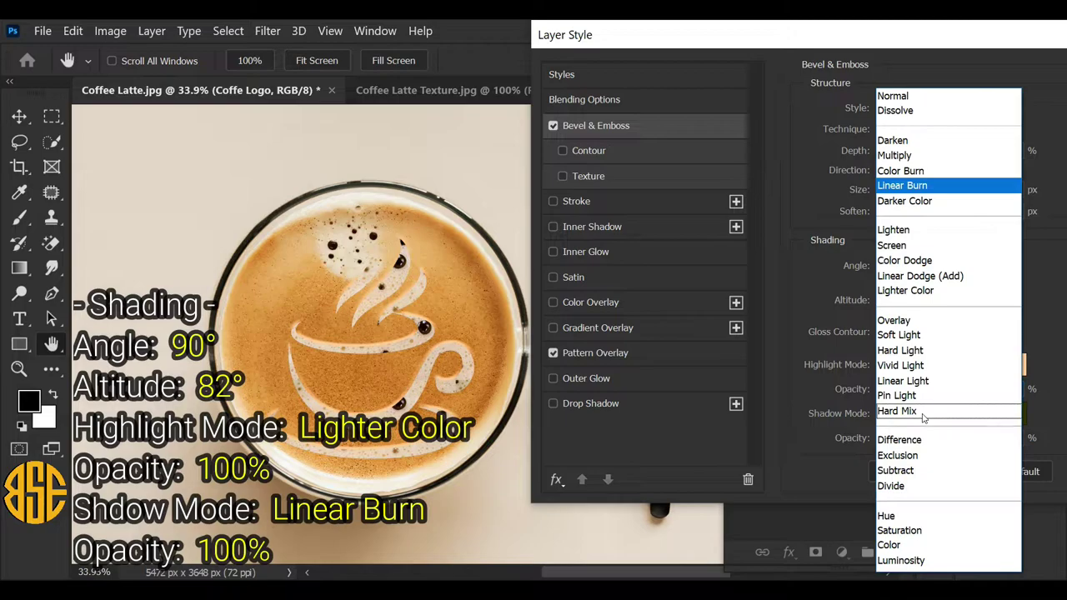
left_click(913, 187)
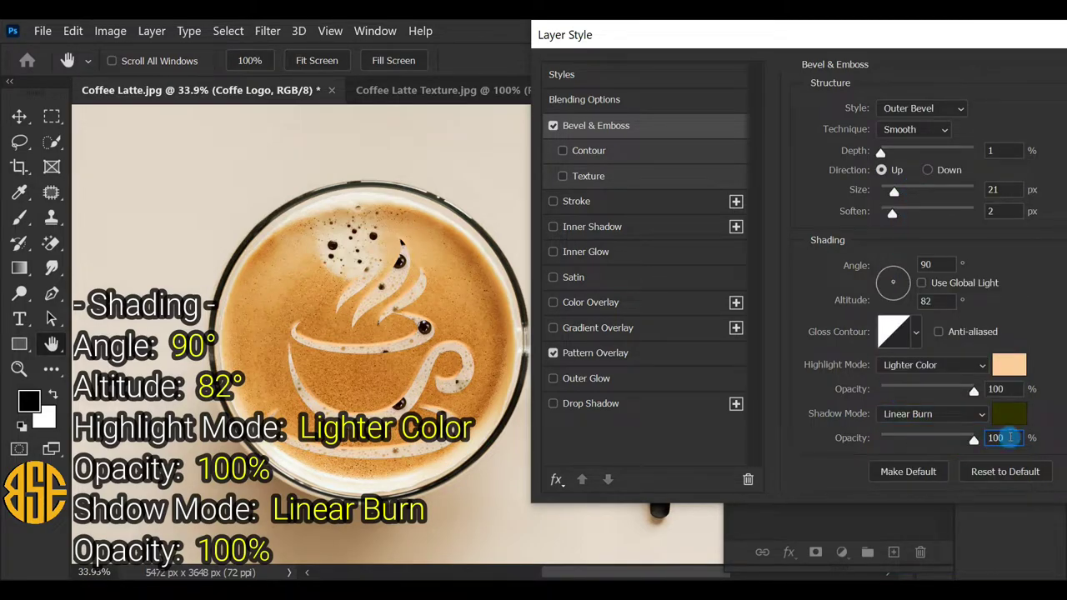
- Enable a New Pattern bevel texture at 100% scale, +100 depth, and confirm the layer style
left_click(629, 177)
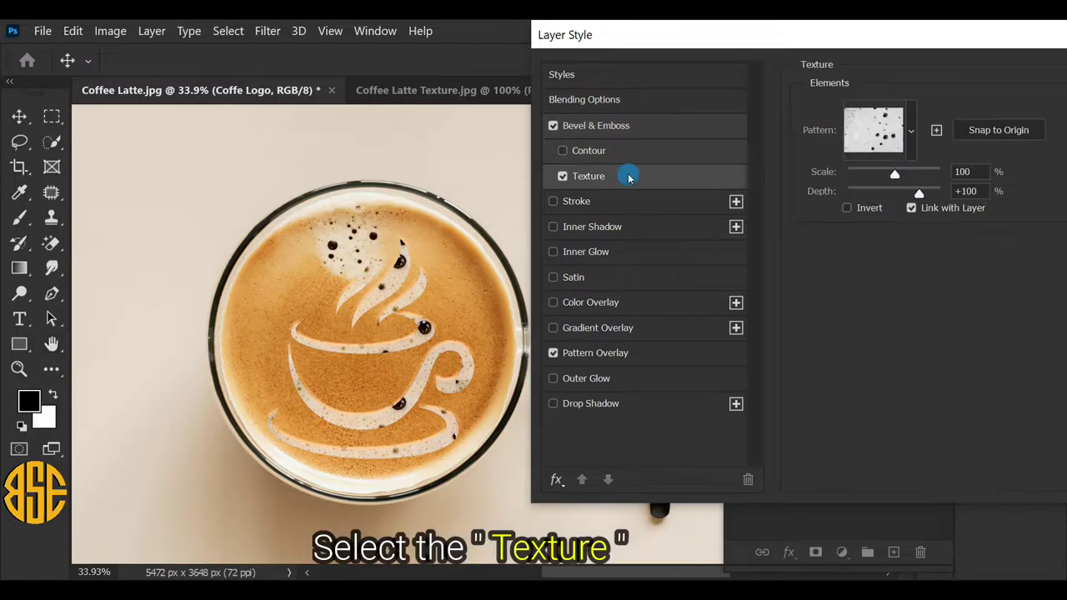
left_click(909, 133)
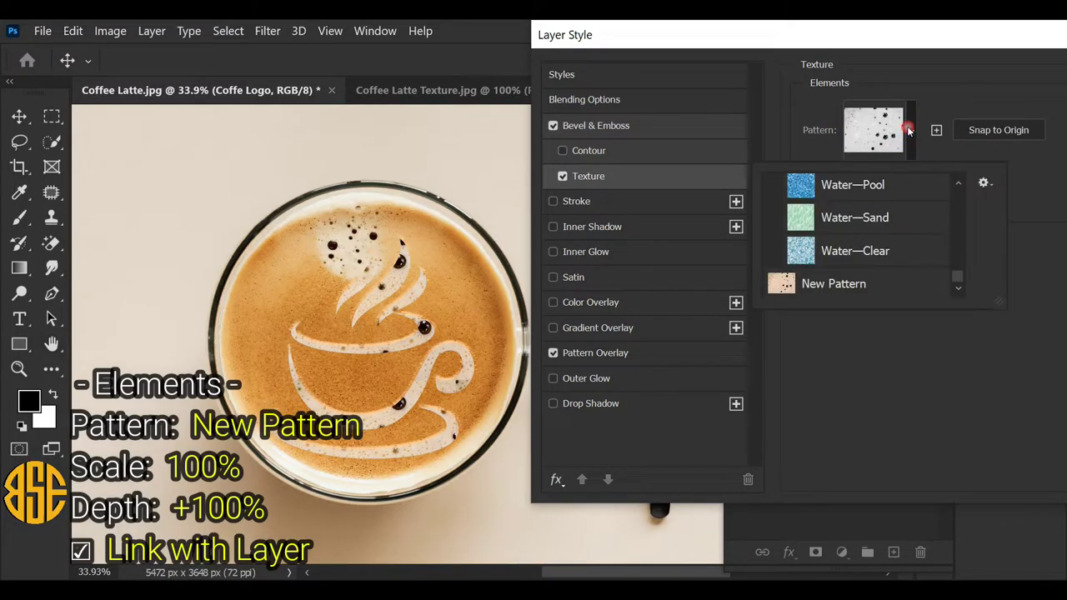
double_click(823, 283)
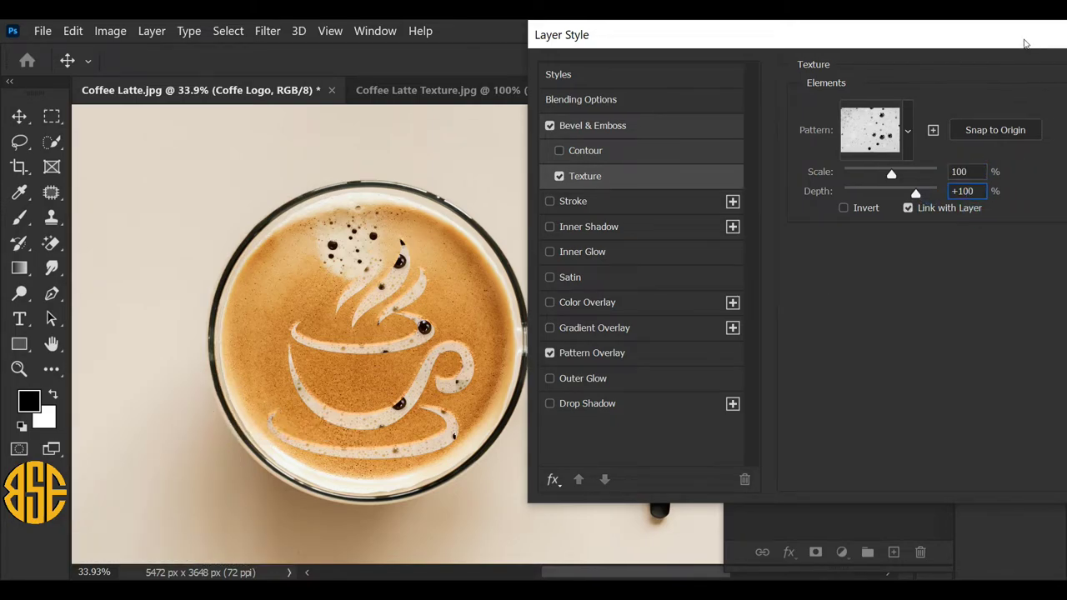
left_click_drag(1031, 44, 751, 69)
left_click(943, 100)
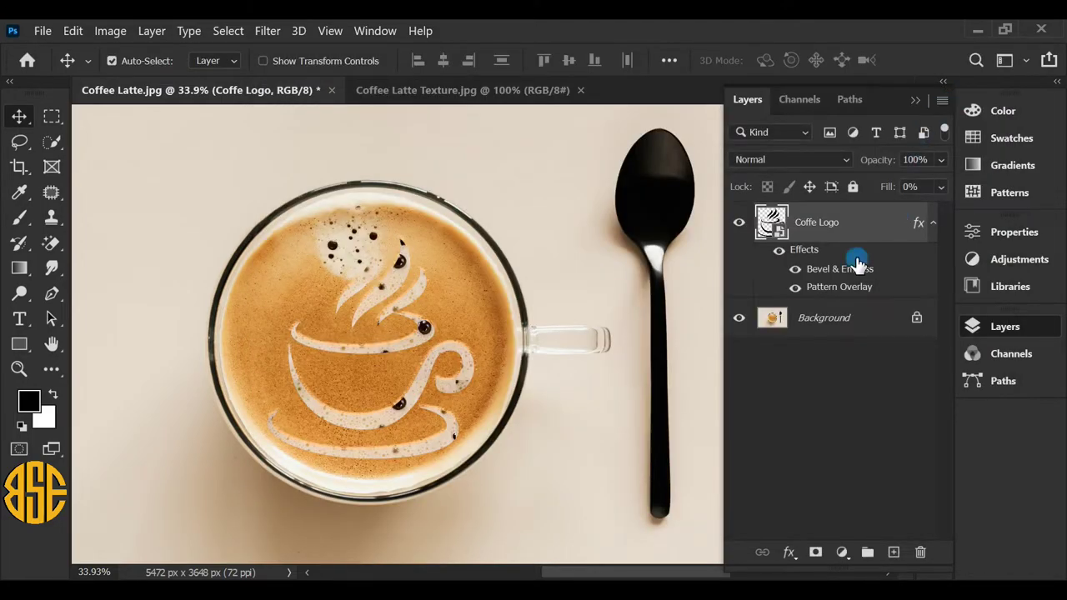
- Apply a Sine Wave filter: 2 generators, wavelength 1–525, amplitude 1–2, Repeat Edge Pixels
left_click(268, 31)
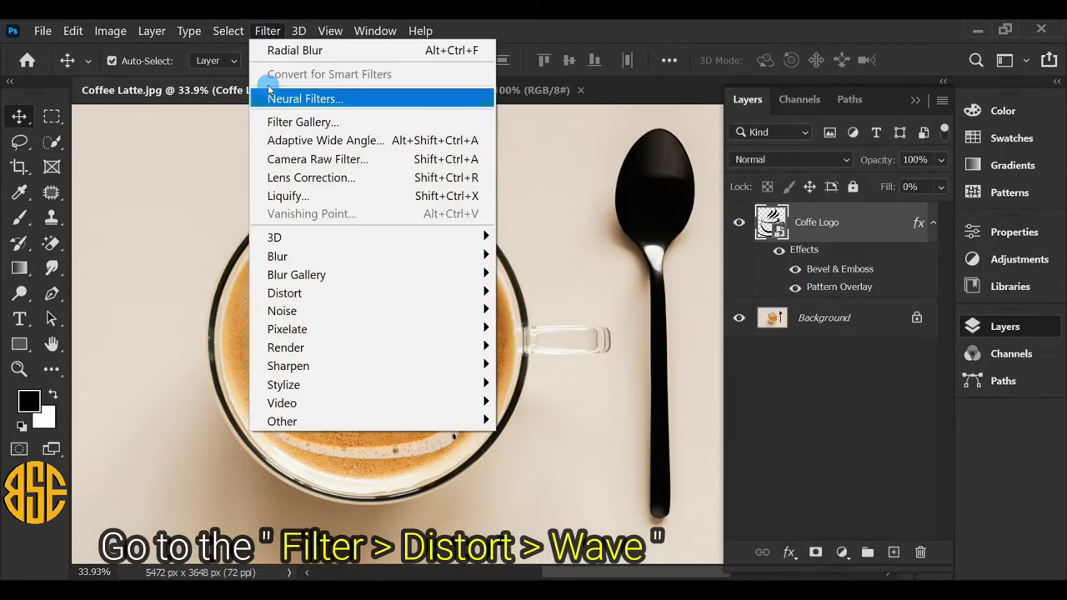
mouse_move(284, 294)
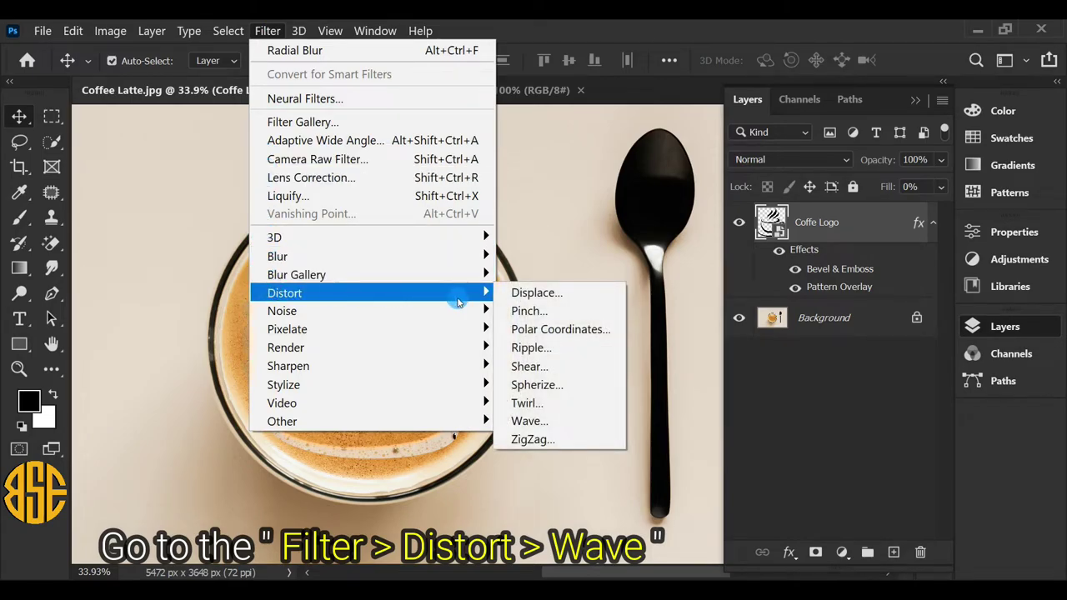
left_click(536, 422)
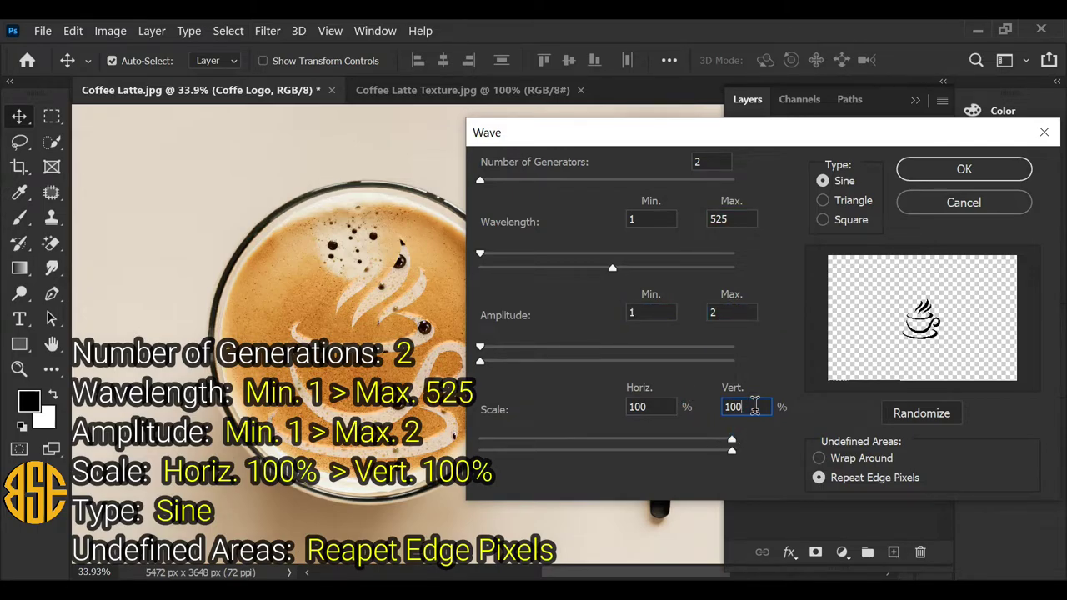
left_click(823, 181)
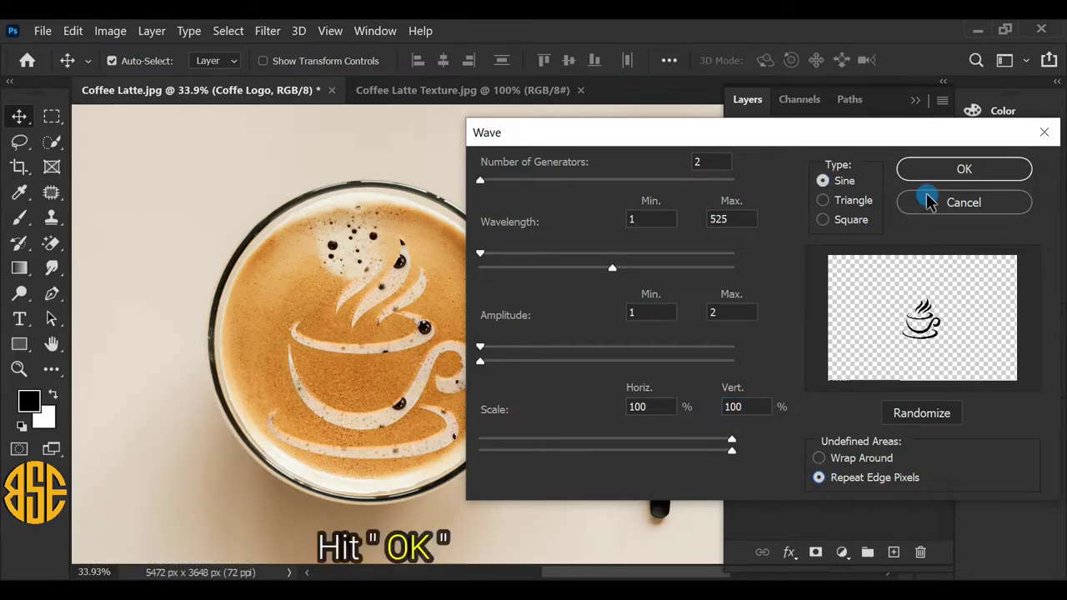
left_click(968, 170)
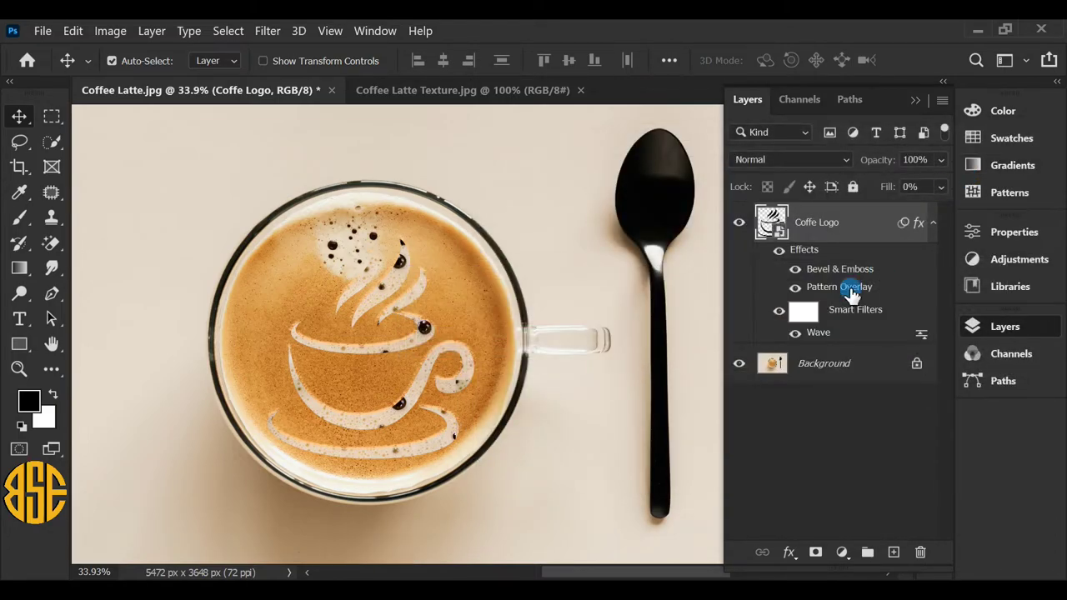
- Soften the foam logo with a Gaussian Blur of radius 3.0 pixels
left_click(268, 31)
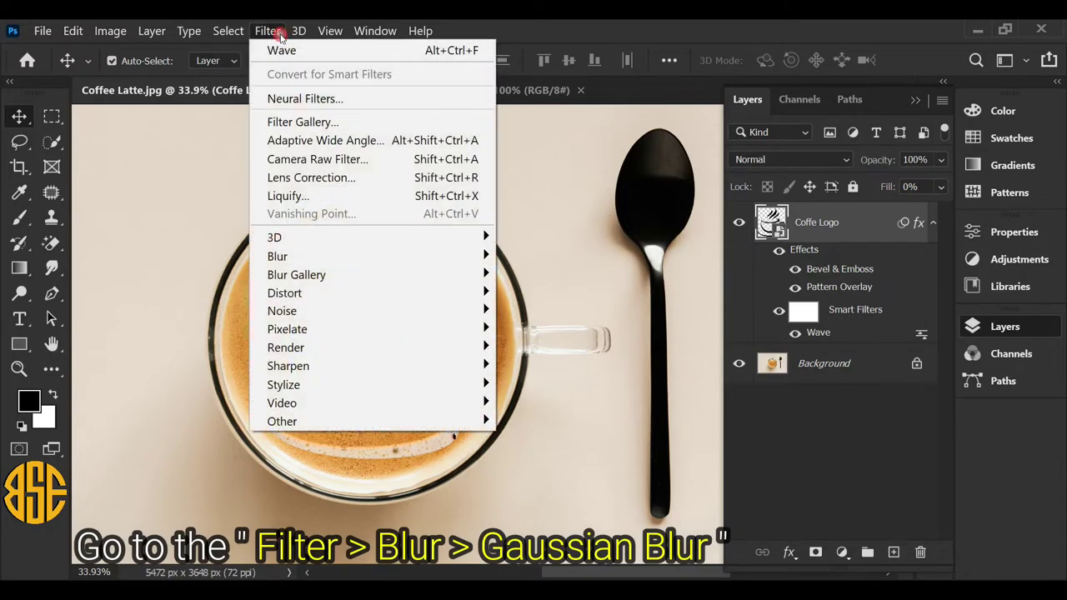
mouse_move(277, 256)
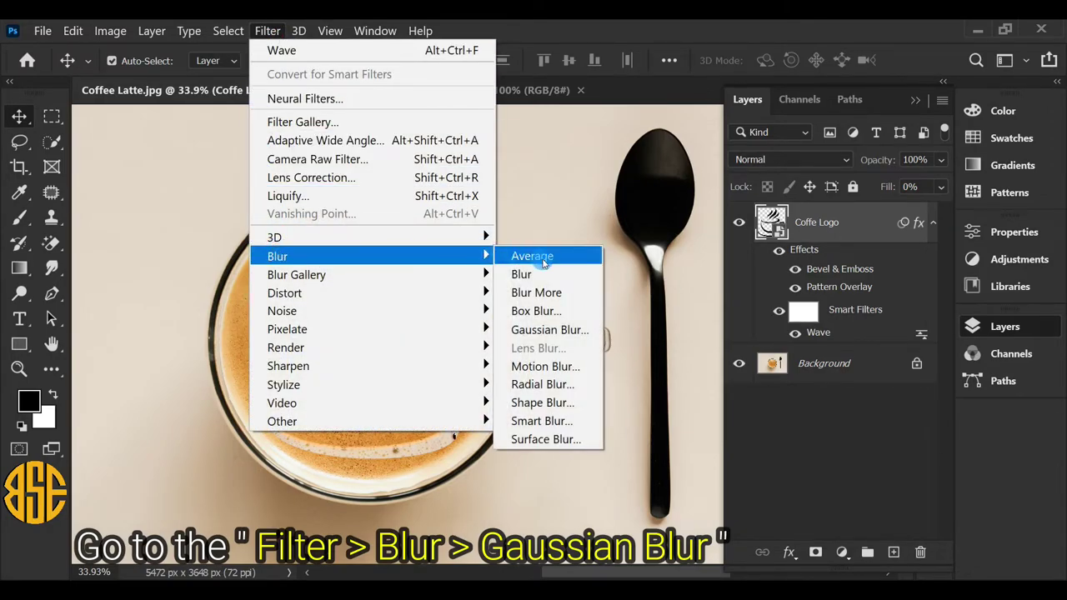
left_click(542, 329)
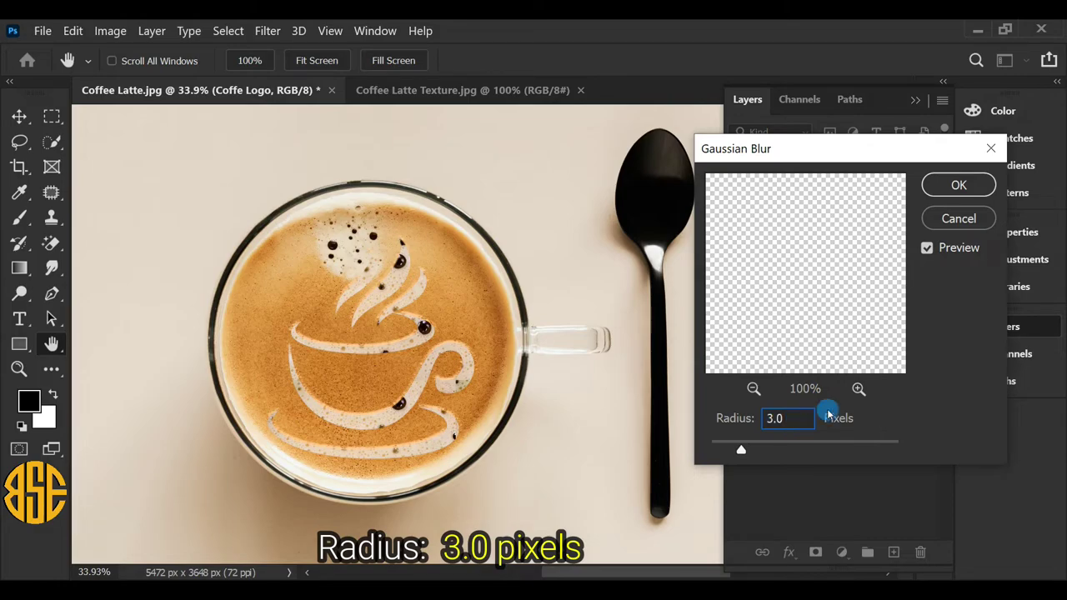
left_click(954, 188)
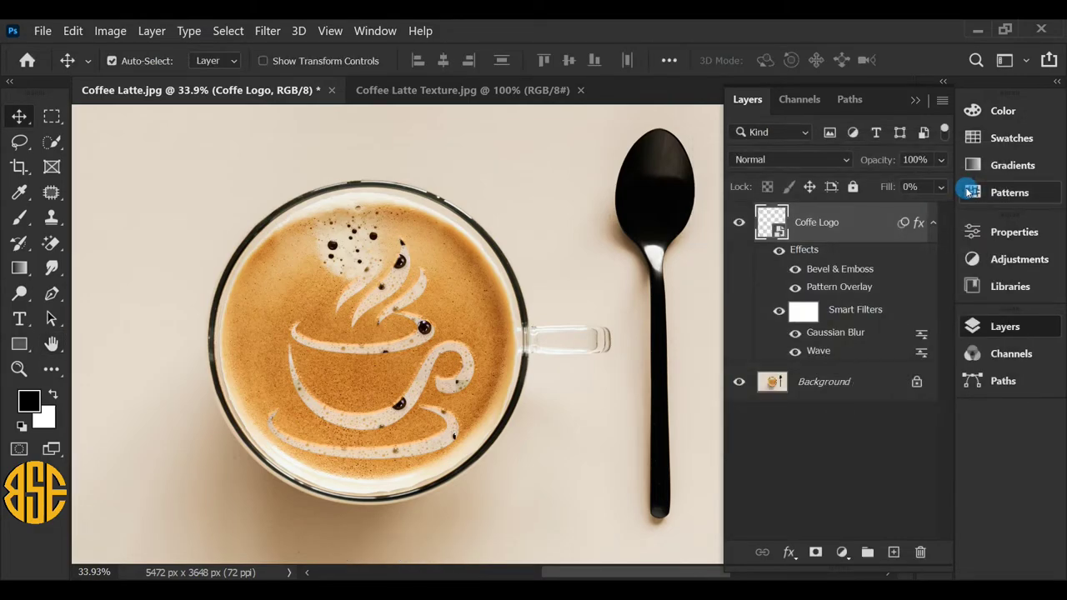
- Apply a Radial Blur smart filter to the coffee logo: Amount 4, Zoom method, Best quality
left_click(274, 31)
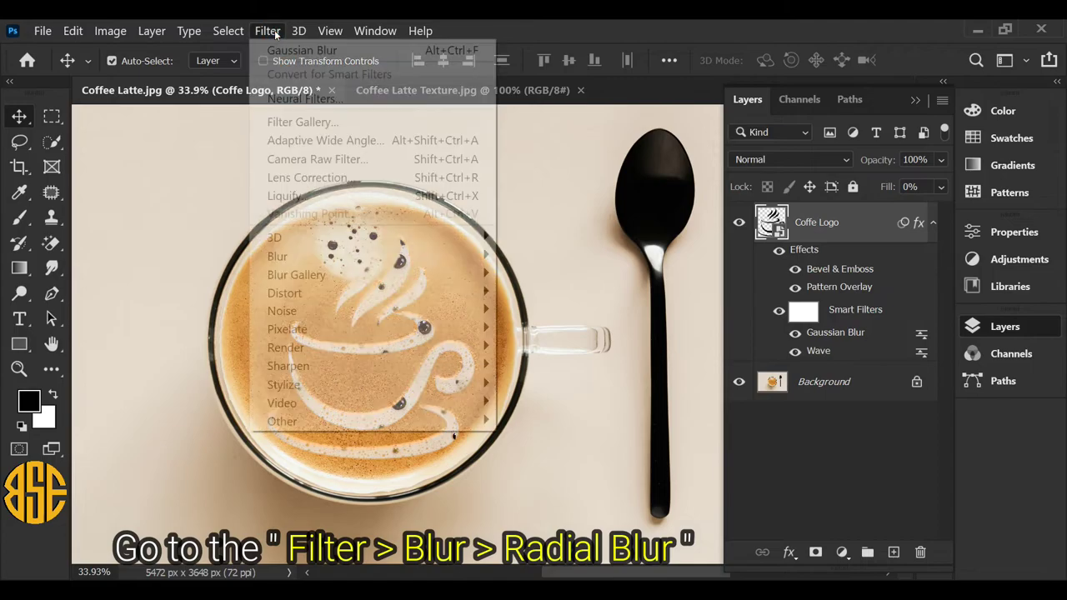
mouse_move(284, 256)
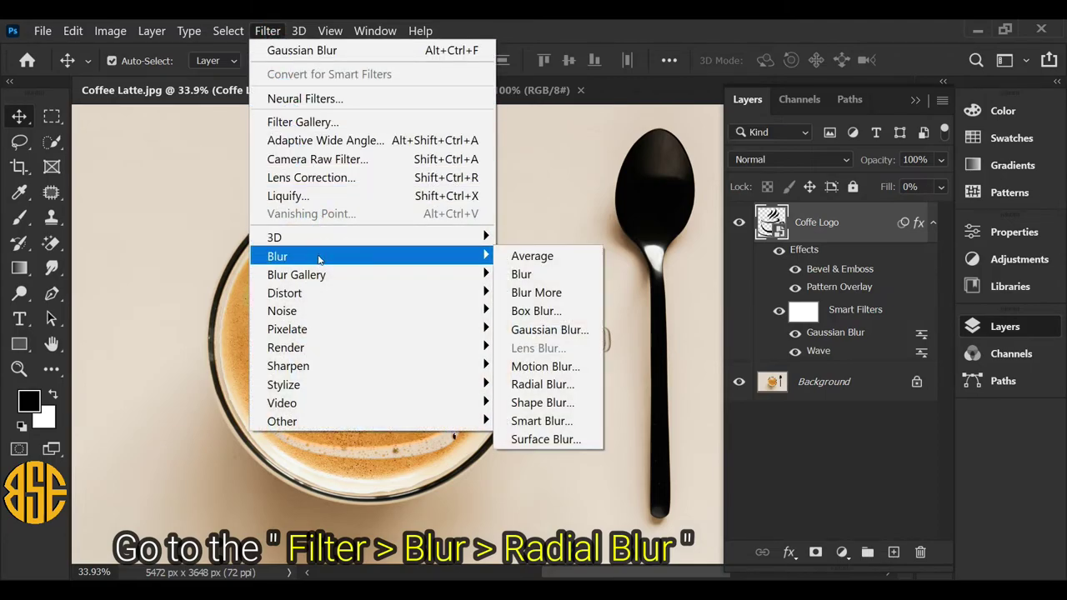
left_click(550, 384)
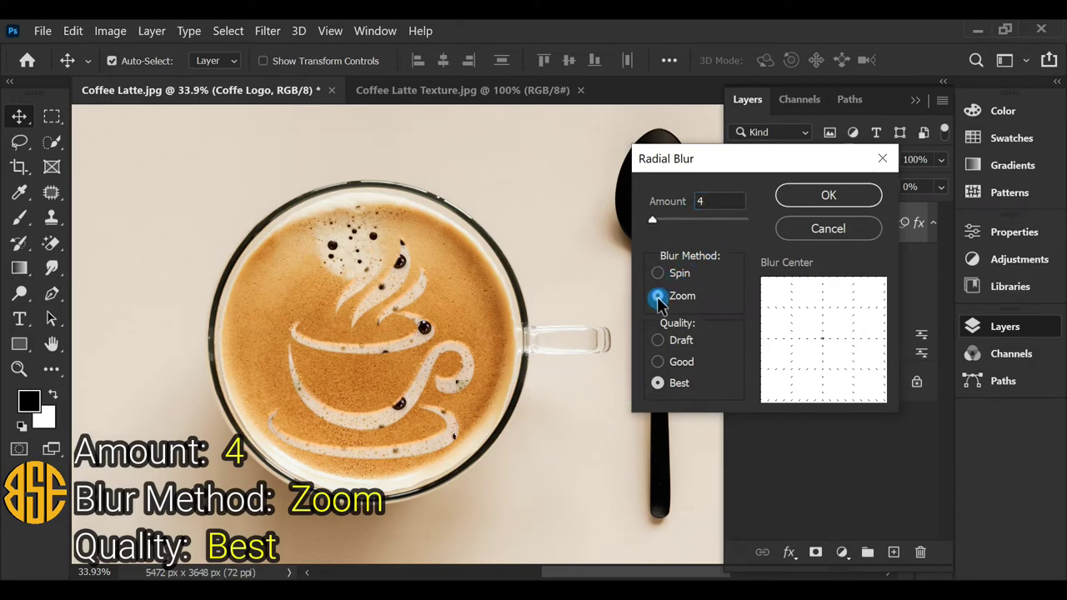
left_click(806, 197)
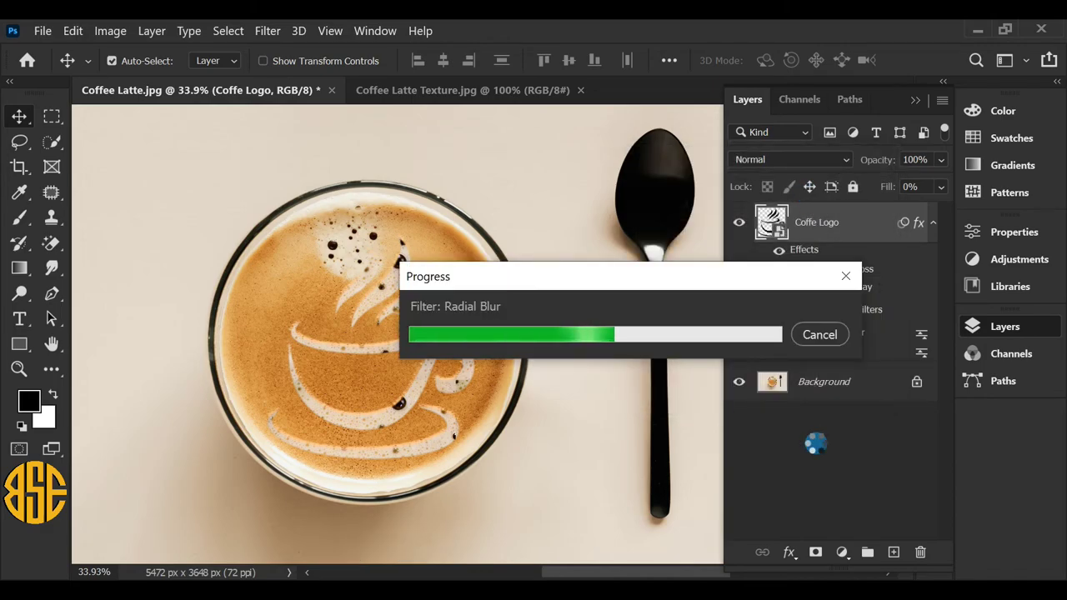